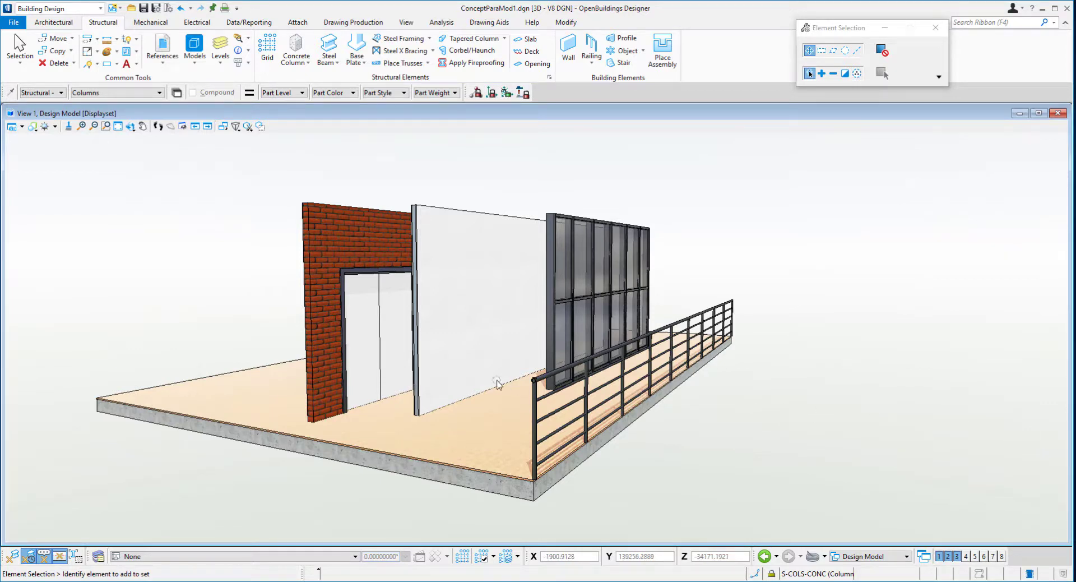
Place a circular concrete column, section 600 and length 4000, on the slab in front of the brick wall
{"action": "middle_click_drag", "start_coordinate": [159, 346], "coordinate": [187, 348], "text": "shift"}
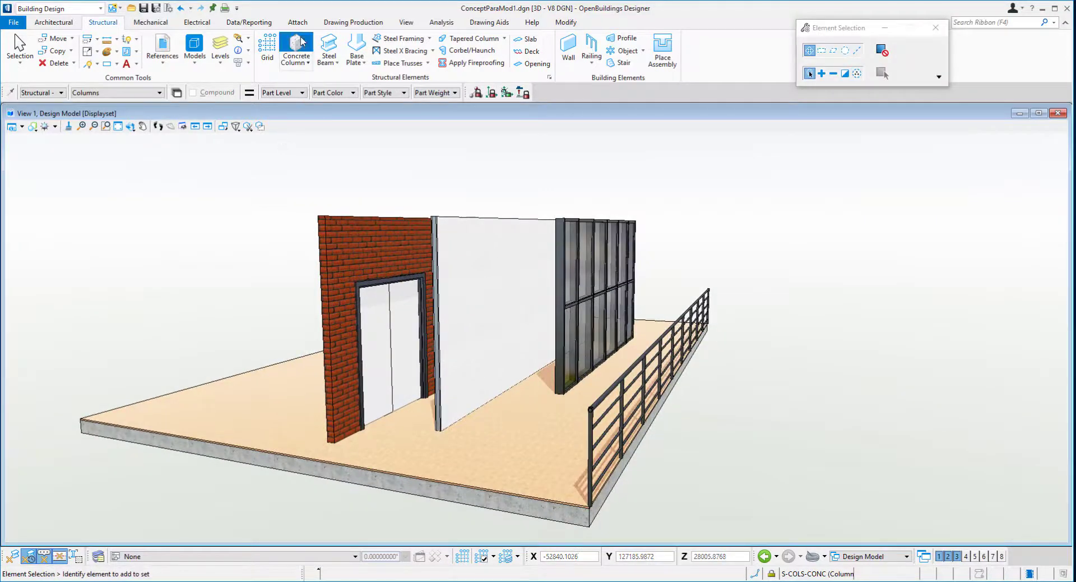
{"action": "left_click", "coordinate": [300, 45]}
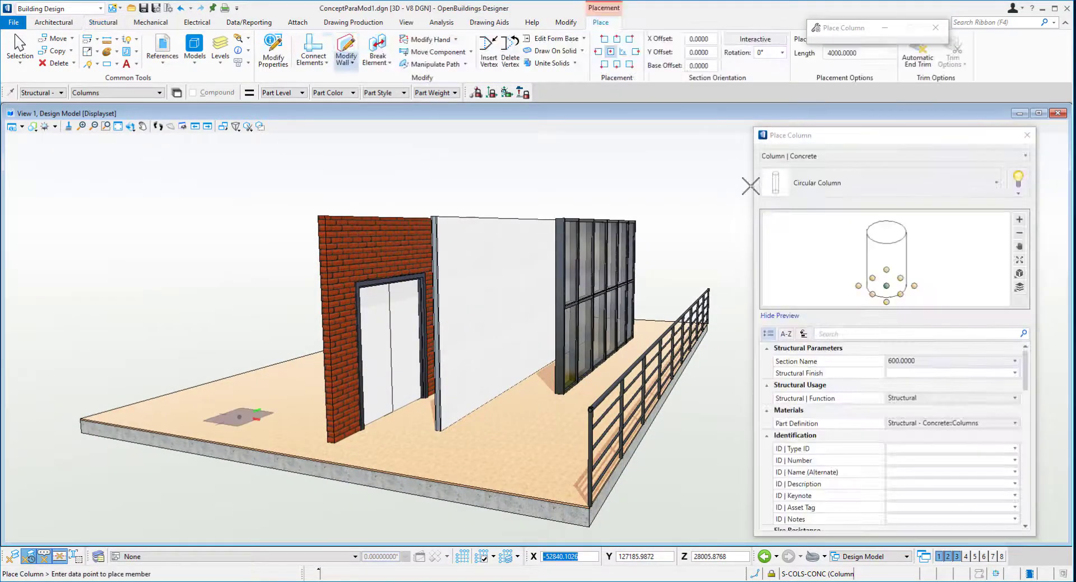
{"action": "left_click", "coordinate": [932, 187]}
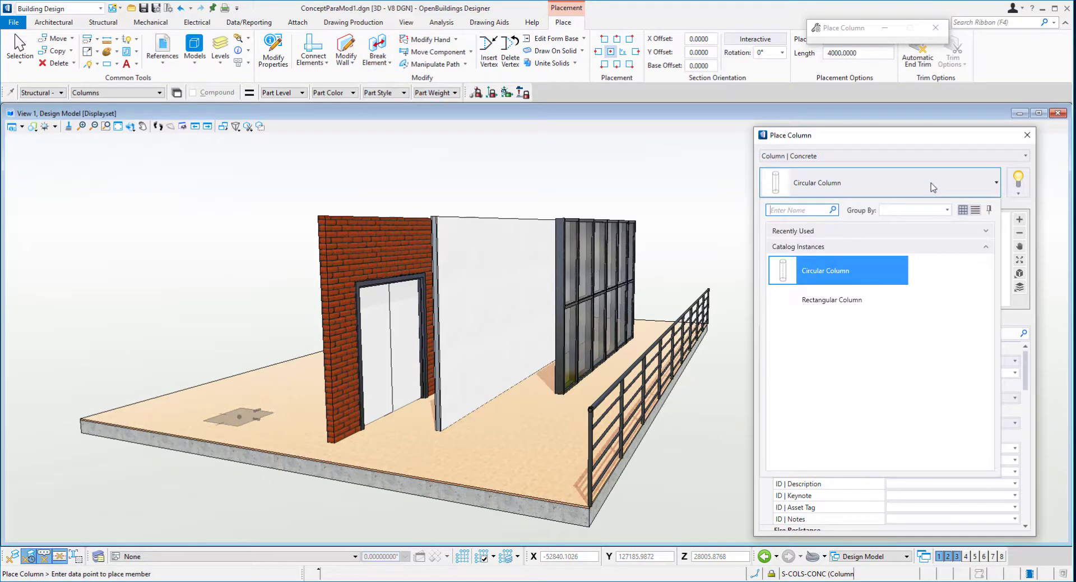
{"action": "left_click", "coordinate": [930, 183]}
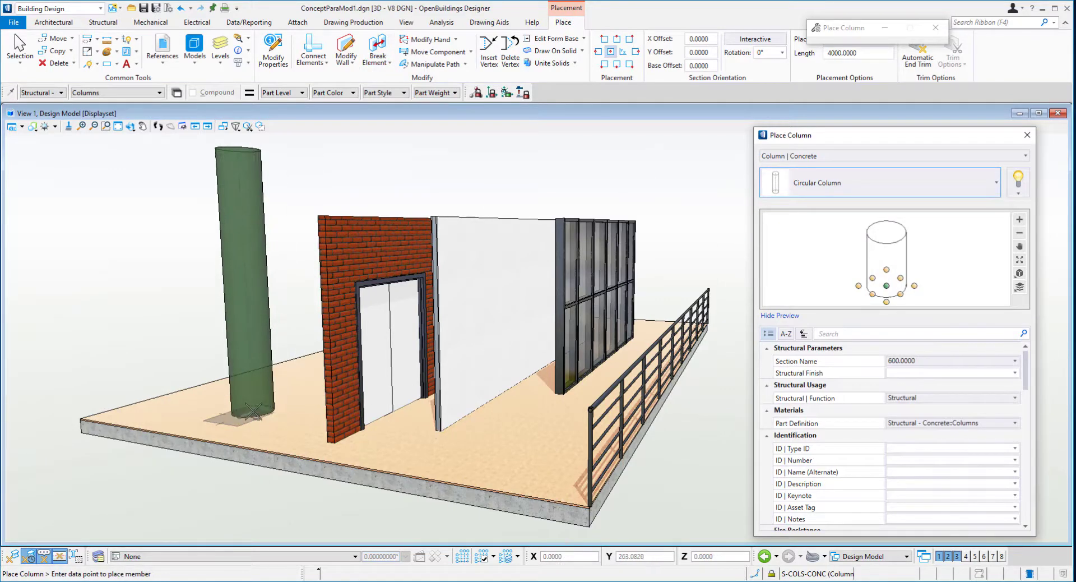
{"action": "left_click", "coordinate": [254, 411]}
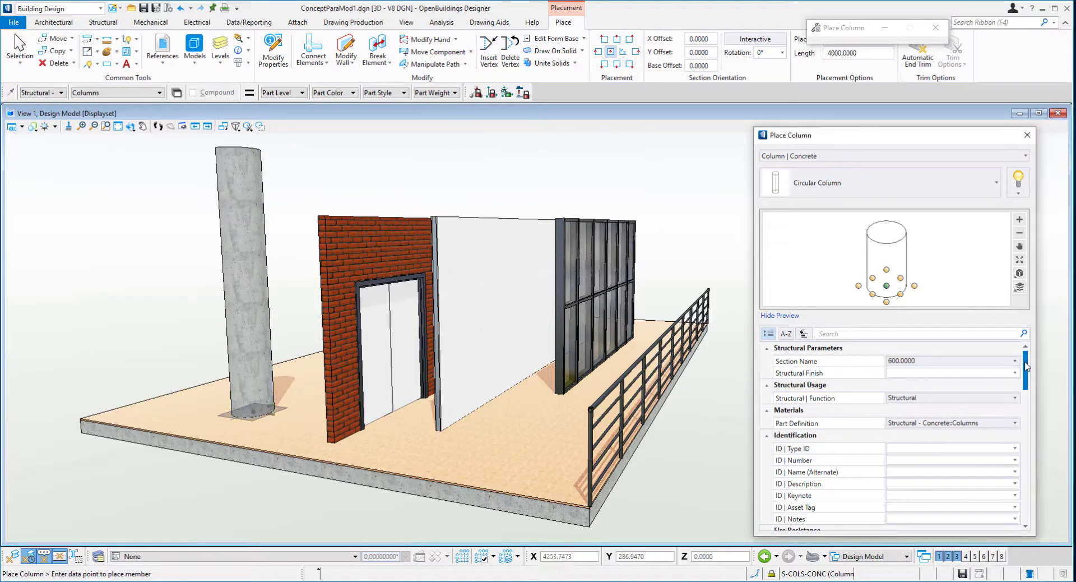
{"action": "scroll", "coordinate": [1022, 421], "scroll_direction": "down", "scroll_amount": 10}
{"action": "scroll", "coordinate": [1018, 477], "scroll_direction": "up", "scroll_amount": 10}
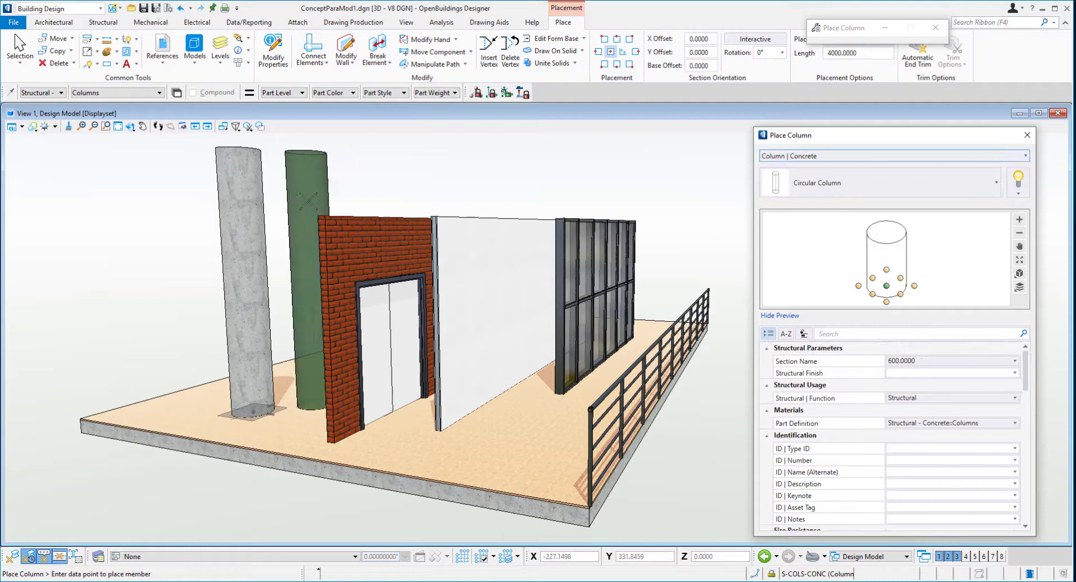
{"action": "right_click", "coordinate": [300, 213]}
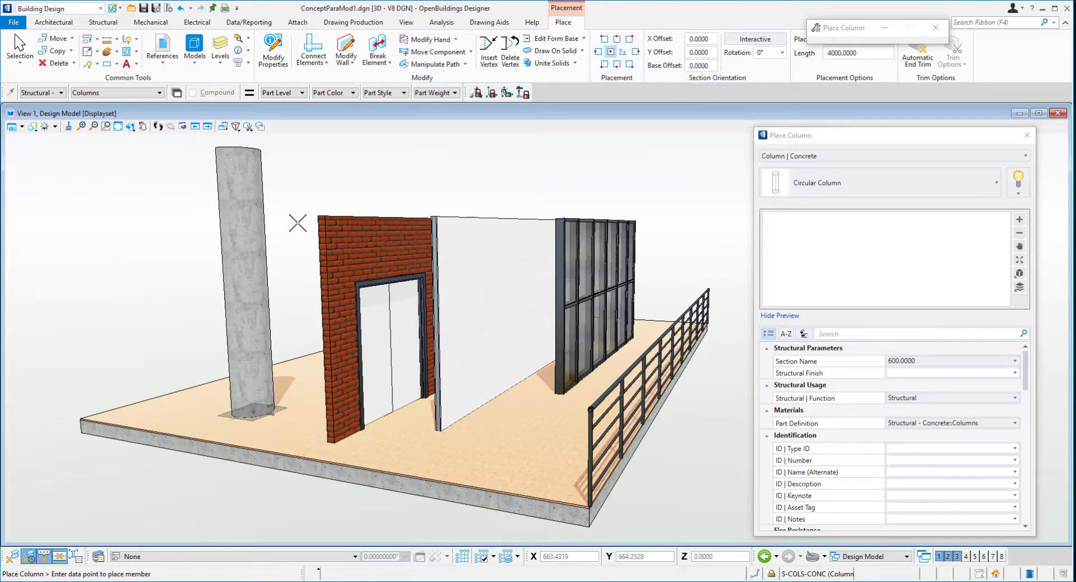
{"action": "key", "text": "Escape"}
{"action": "left_click", "coordinate": [1026, 135]}
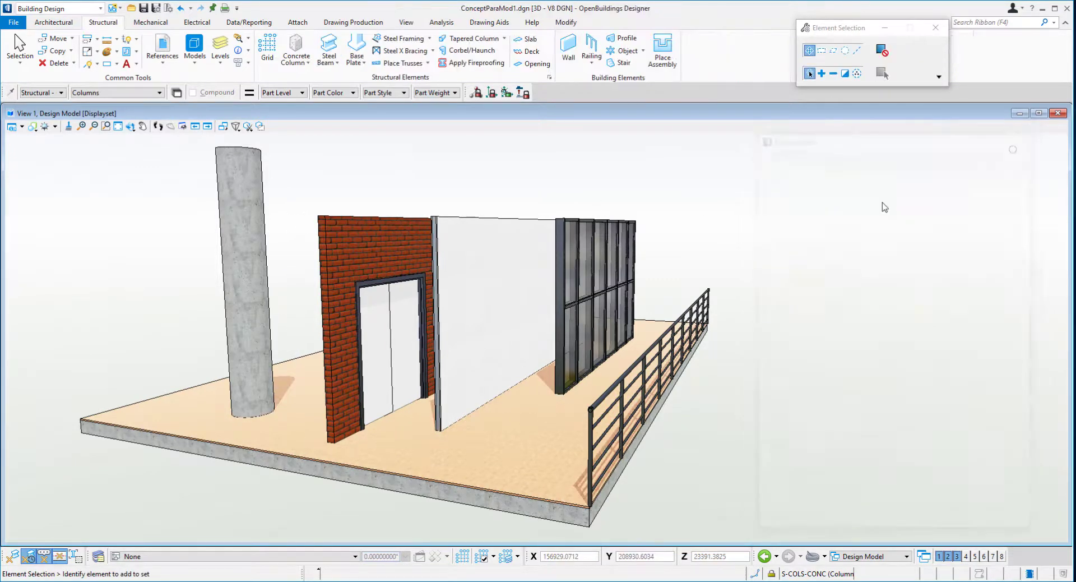
{"action": "scroll", "coordinate": [414, 391], "scroll_direction": "down", "scroll_amount": 2}
{"action": "middle_click_drag", "start_coordinate": [368, 409], "coordinate": [309, 377], "text": "shift"}
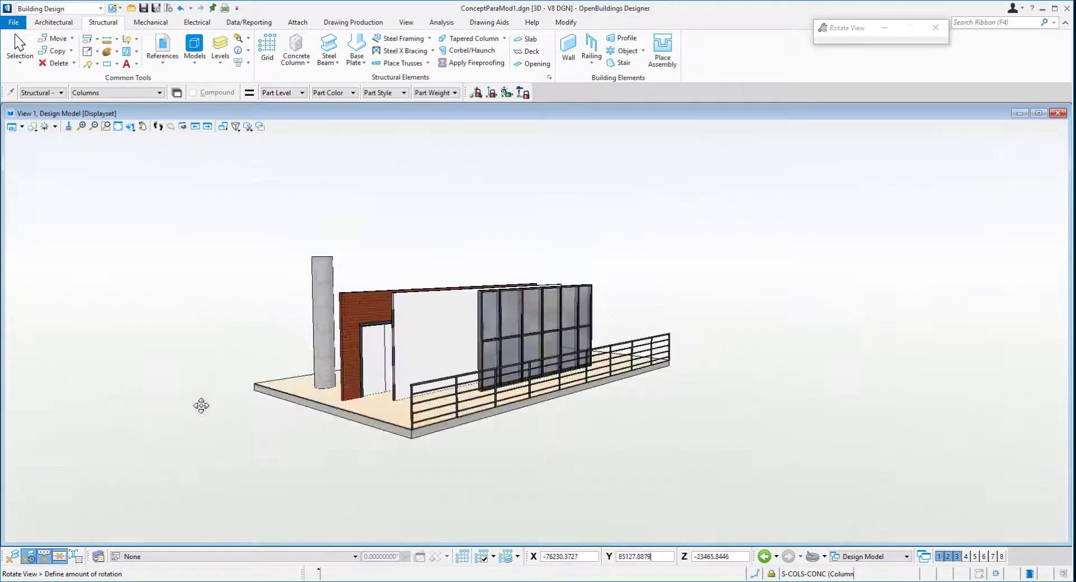
{"action": "left_click", "coordinate": [199, 404]}
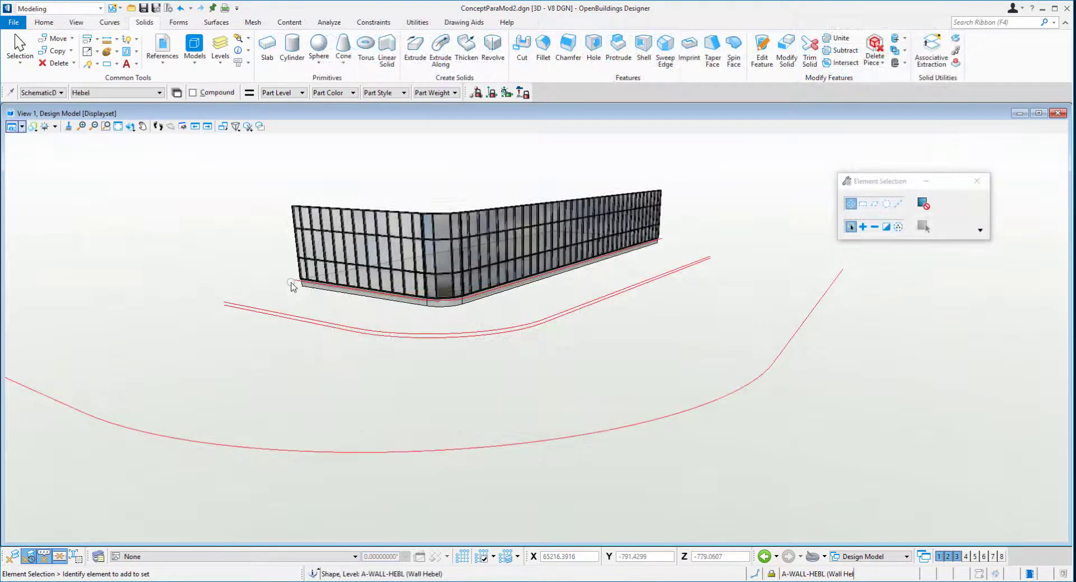
Draw a closed, notched SmartLine profile at the slab's end corner, from the red path's end around the mullion base to the slab's lower edge
{"action": "scroll", "coordinate": [293, 285], "scroll_direction": "up", "scroll_amount": 4}
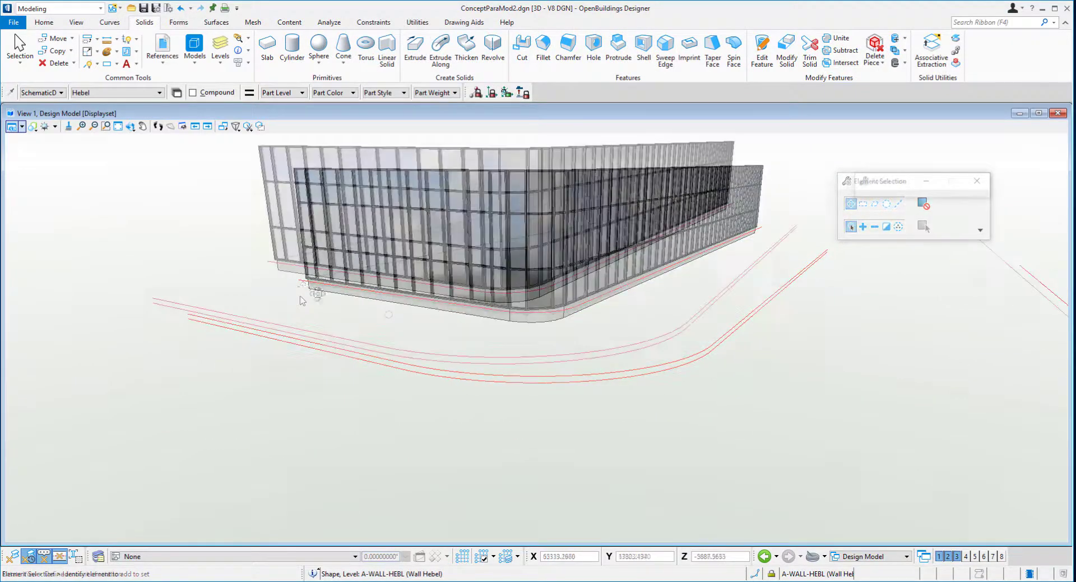
{"action": "middle_click_drag", "start_coordinate": [308, 297], "coordinate": [484, 328], "text": "shift"}
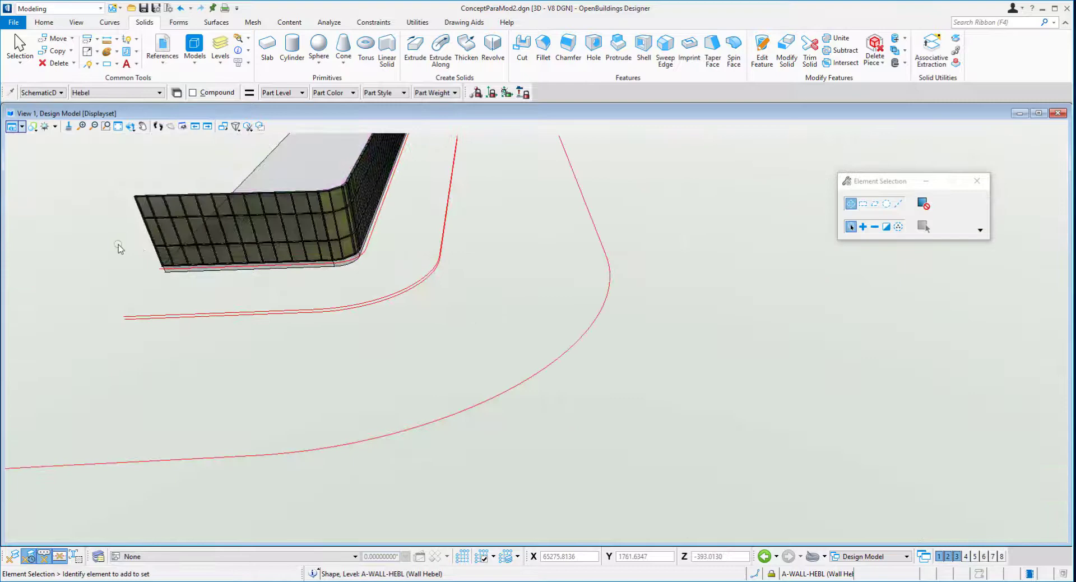
{"action": "middle_click_drag", "start_coordinate": [119, 248], "coordinate": [495, 321], "text": "shift"}
{"action": "scroll", "coordinate": [789, 311], "scroll_direction": "up", "scroll_amount": 3}
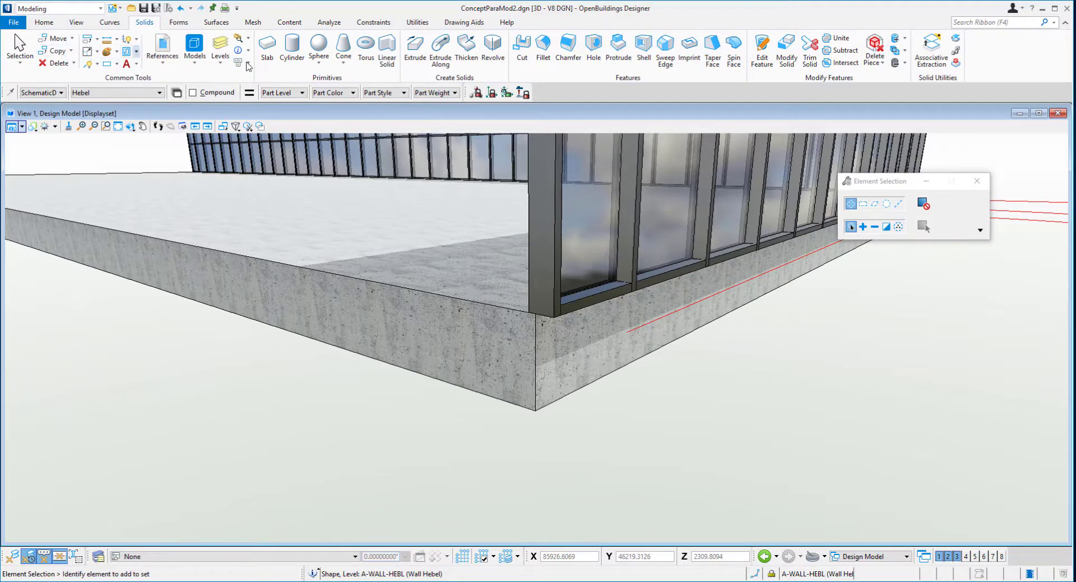
{"action": "left_click", "coordinate": [88, 64]}
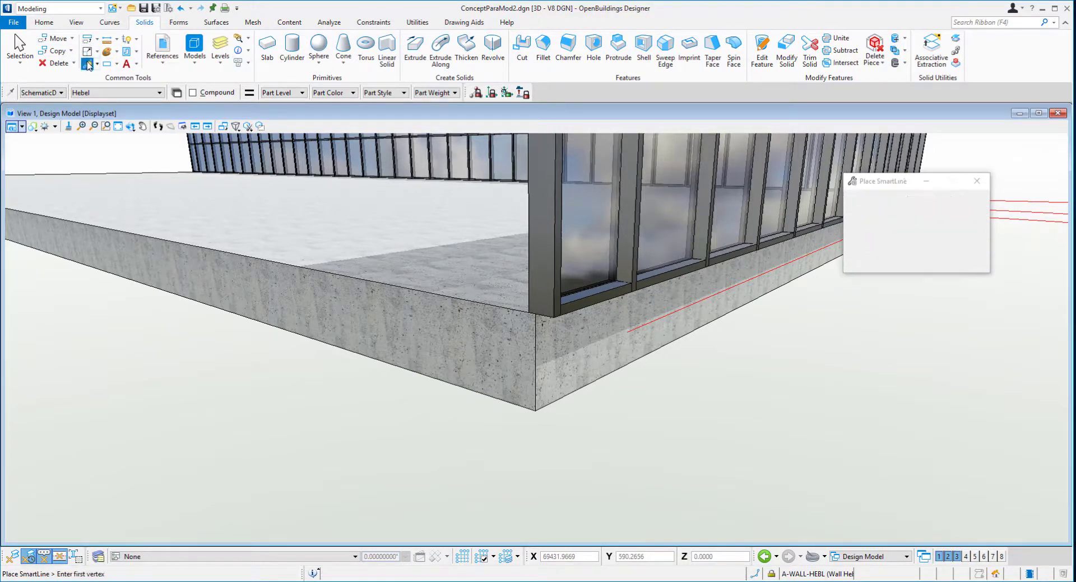
{"action": "left_click", "coordinate": [628, 328]}
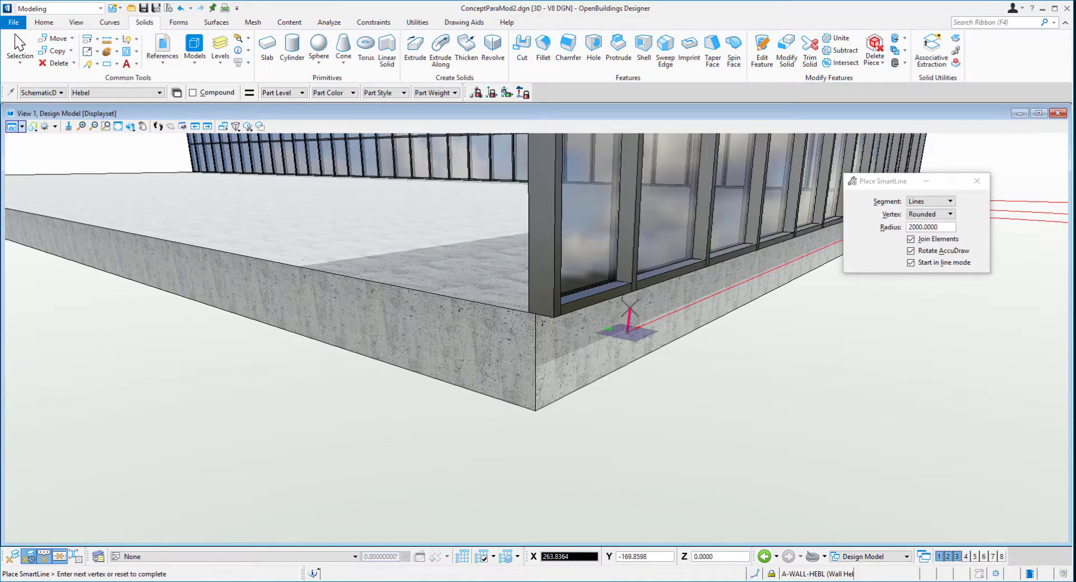
{"action": "key", "text": "s"}
{"action": "left_click", "coordinate": [627, 312]}
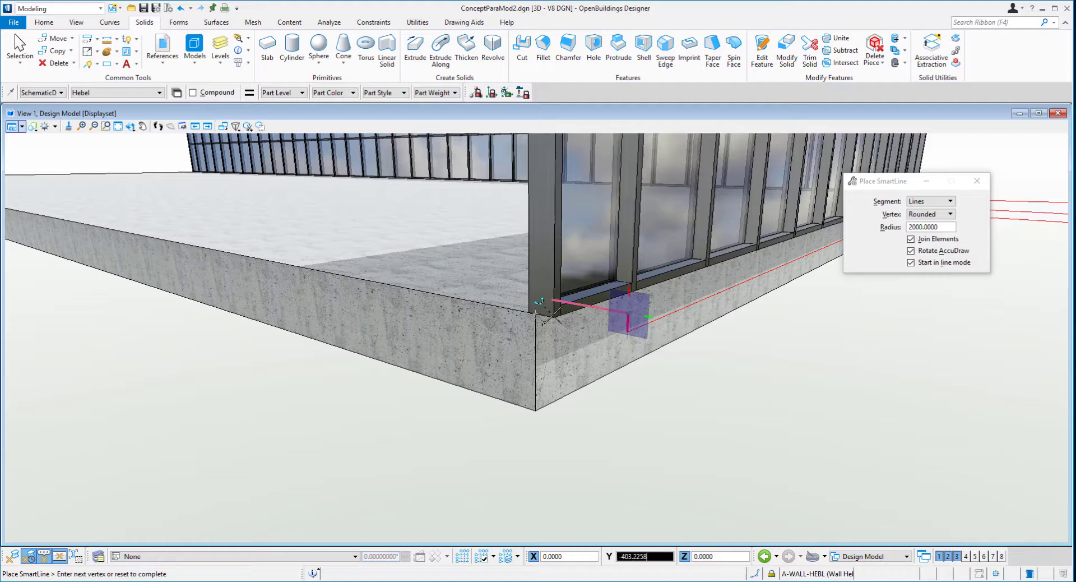
{"action": "left_click", "coordinate": [560, 324]}
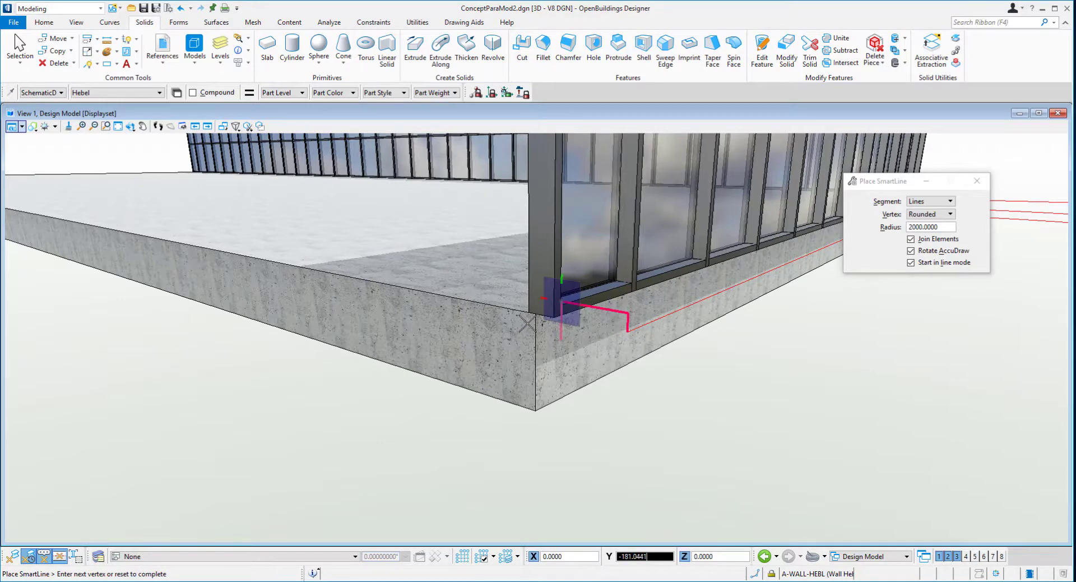
{"action": "key", "text": "s"}
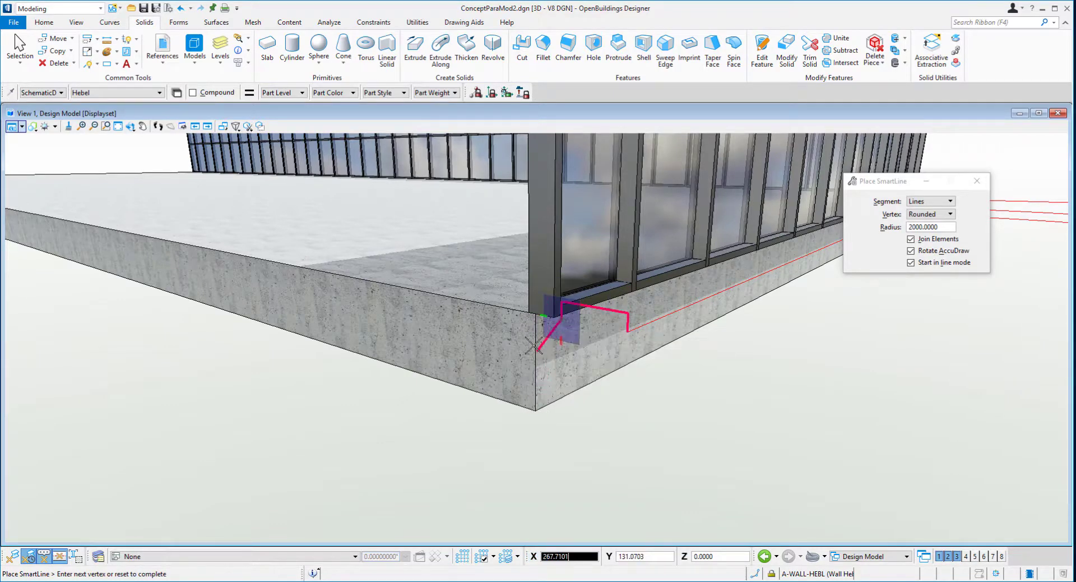
{"action": "left_click", "coordinate": [535, 411]}
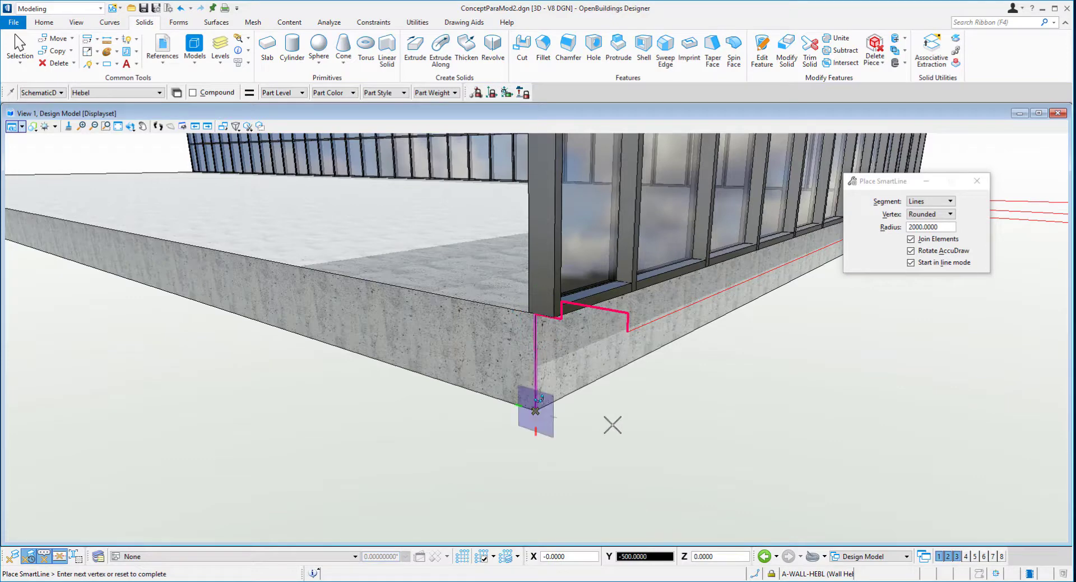
{"action": "left_click", "coordinate": [627, 334]}
{"action": "left_click", "coordinate": [627, 333]}
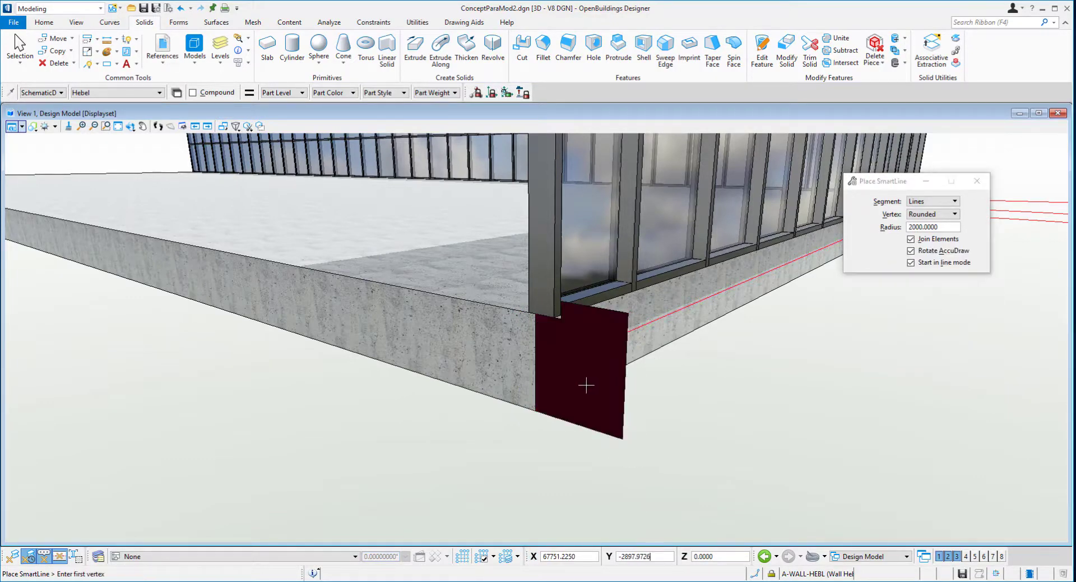
Extrude the notched profile along the red path line with Normal alignment to form a solid curb beside the curtain wall
{"action": "scroll", "coordinate": [585, 385], "scroll_direction": "down", "scroll_amount": 2}
{"action": "left_click", "coordinate": [439, 52]}
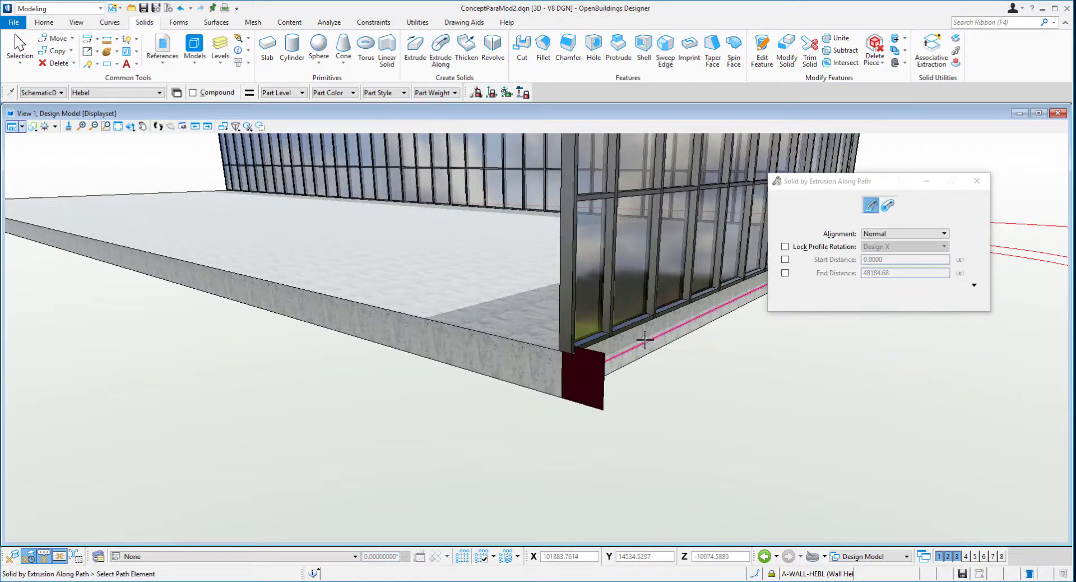
{"action": "left_click", "coordinate": [645, 341]}
{"action": "left_click", "coordinate": [604, 379]}
{"action": "left_click", "coordinate": [579, 413]}
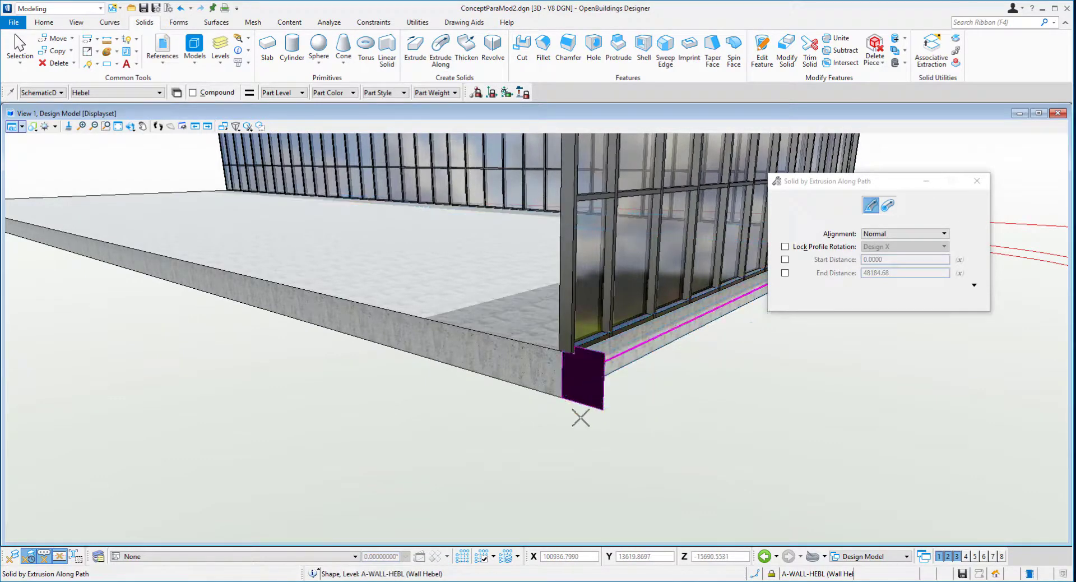
{"action": "scroll", "coordinate": [423, 413], "scroll_direction": "down", "scroll_amount": 2}
{"action": "scroll", "coordinate": [527, 378], "scroll_direction": "up", "scroll_amount": 2}
{"action": "scroll", "coordinate": [417, 435], "scroll_direction": "up", "scroll_amount": 3}
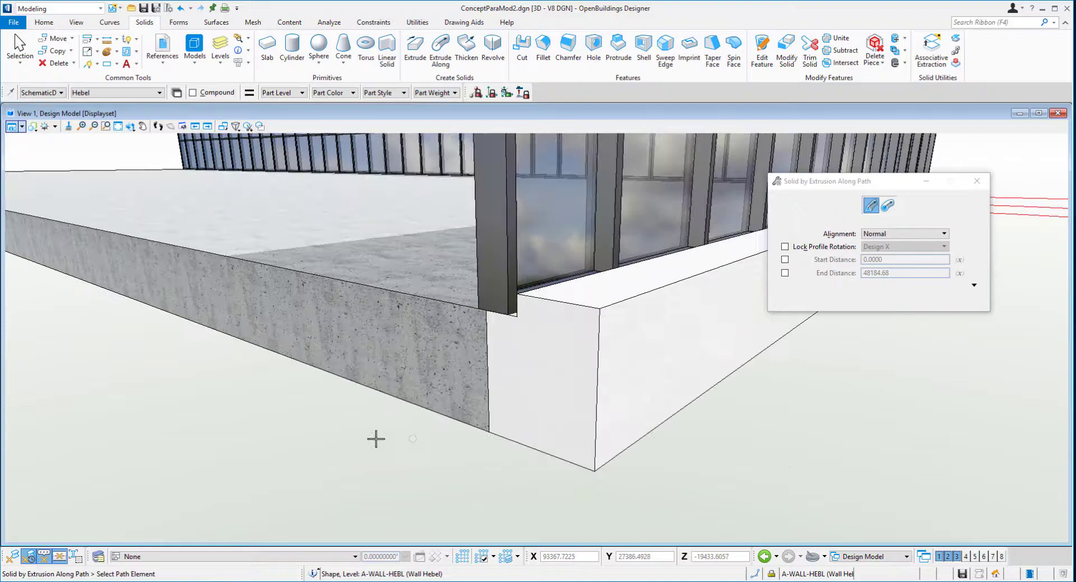
{"action": "right_click", "coordinate": [376, 439]}
{"action": "left_click", "coordinate": [449, 200]}
{"action": "key", "text": "Escape"}
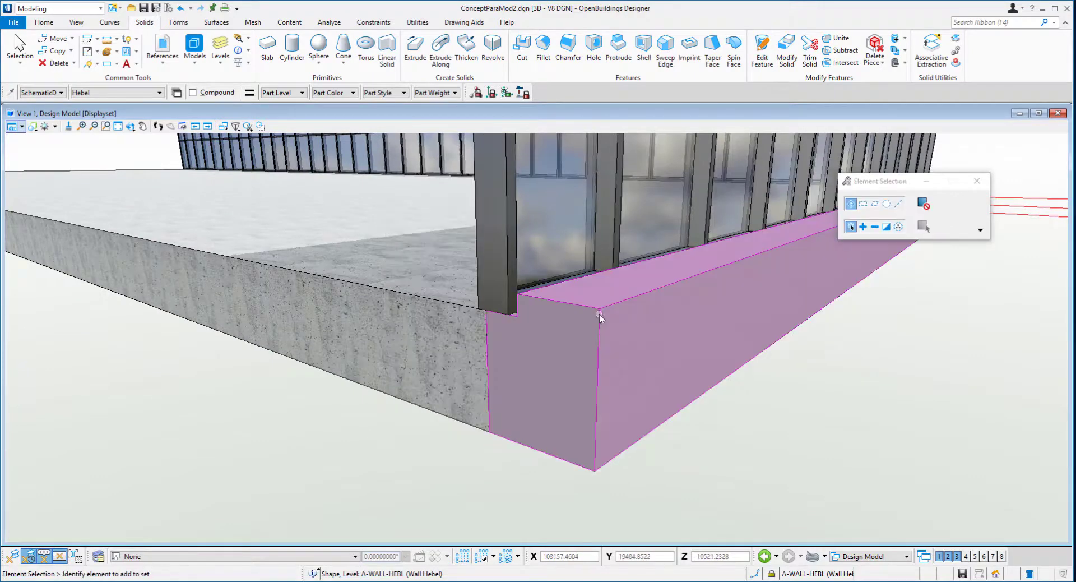
Lower the top edge of the curb's end profile by moving its notch vertex down toward the mullion base
{"action": "left_click", "coordinate": [546, 374]}
{"action": "scroll", "coordinate": [510, 312], "scroll_direction": "up", "scroll_amount": 2}
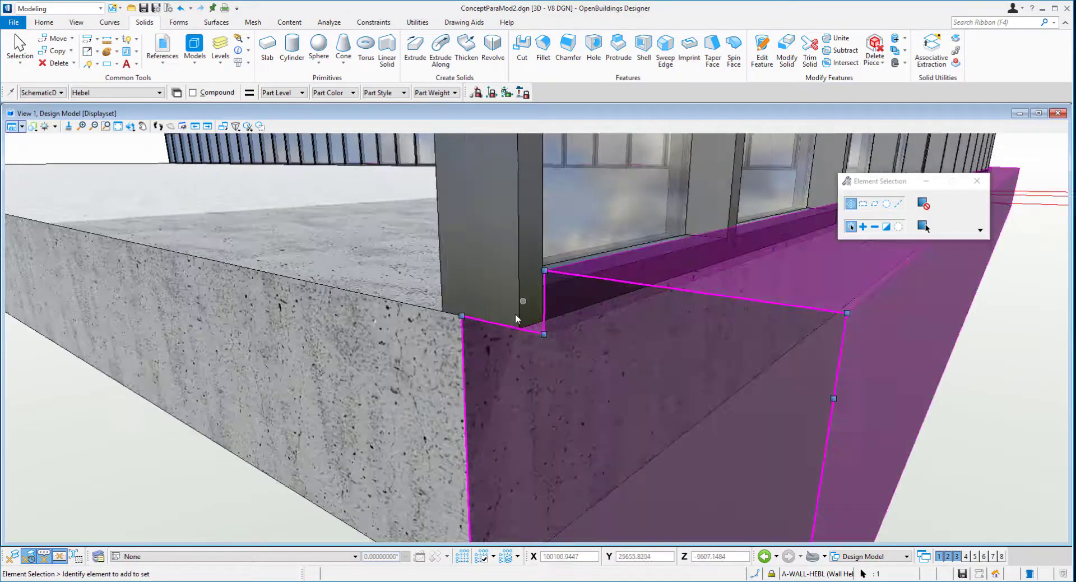
{"action": "middle_click_drag", "start_coordinate": [515, 314], "coordinate": [626, 315], "text": "shift"}
{"action": "left_click", "coordinate": [583, 269]}
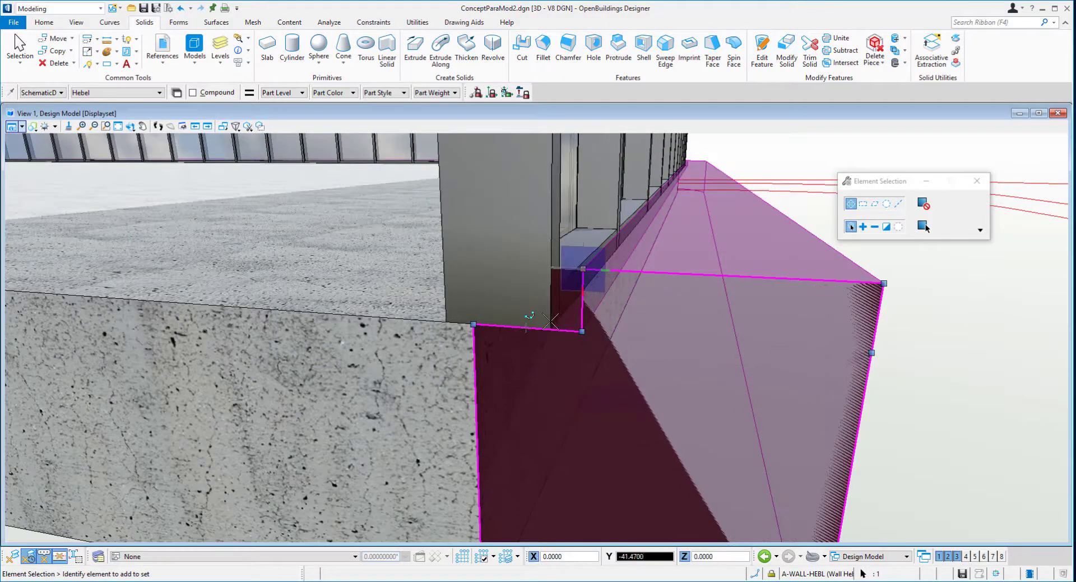
{"action": "left_click", "coordinate": [550, 315]}
{"action": "scroll", "coordinate": [725, 320], "scroll_direction": "down", "scroll_amount": 2}
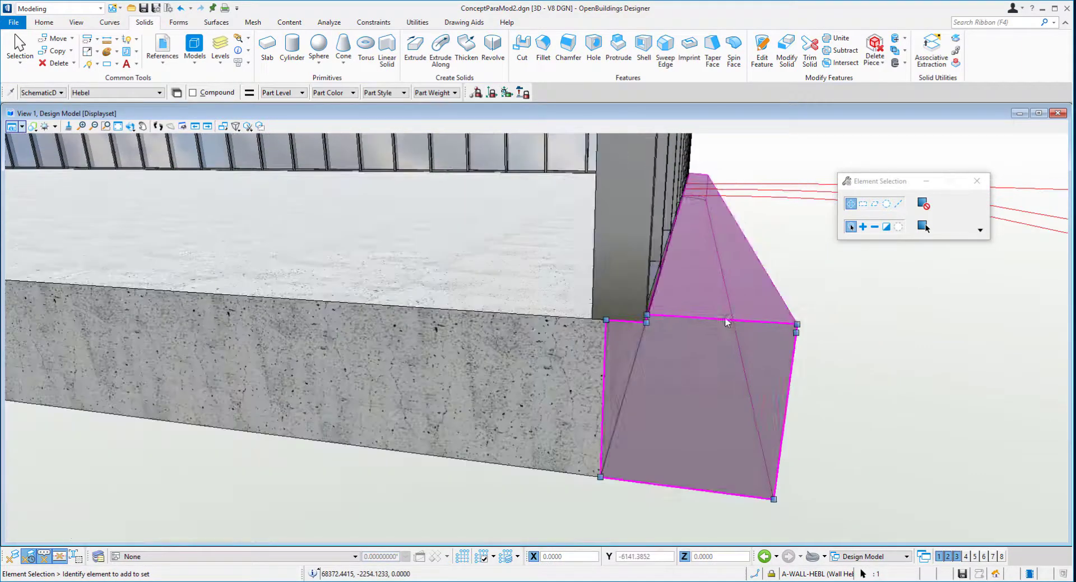
{"action": "middle_click_drag", "start_coordinate": [938, 379], "coordinate": [708, 371], "text": "shift"}
{"action": "scroll", "coordinate": [708, 371], "scroll_direction": "down", "scroll_amount": 2}
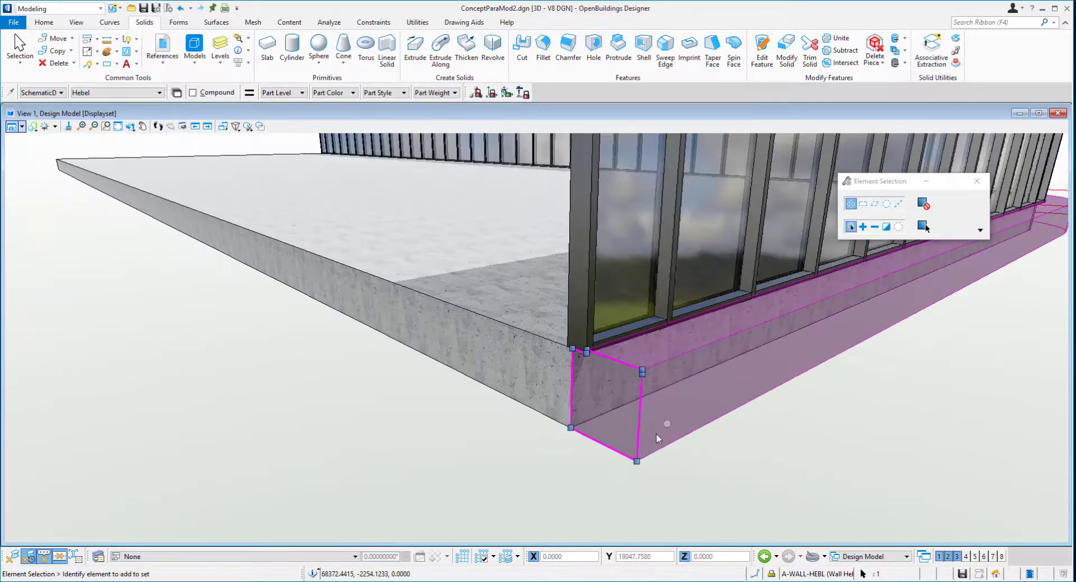
Show the input profile element of the curb's Extrude Along feature
{"action": "left_click", "coordinate": [551, 468]}
{"action": "left_click", "coordinate": [640, 412]}
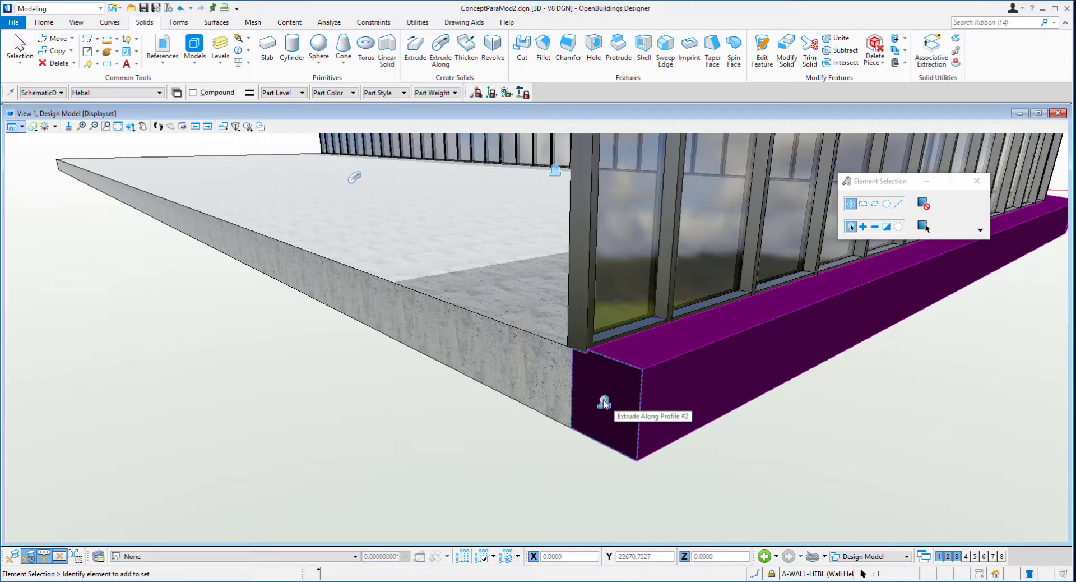
{"action": "right_click", "coordinate": [605, 403]}
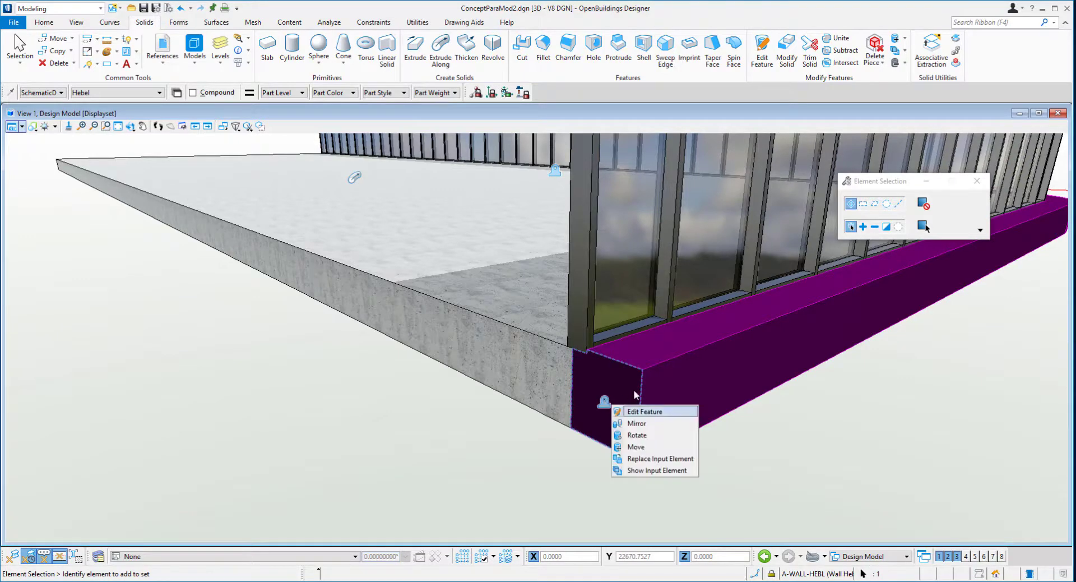
{"action": "left_click", "coordinate": [642, 472]}
{"action": "left_click", "coordinate": [606, 397]}
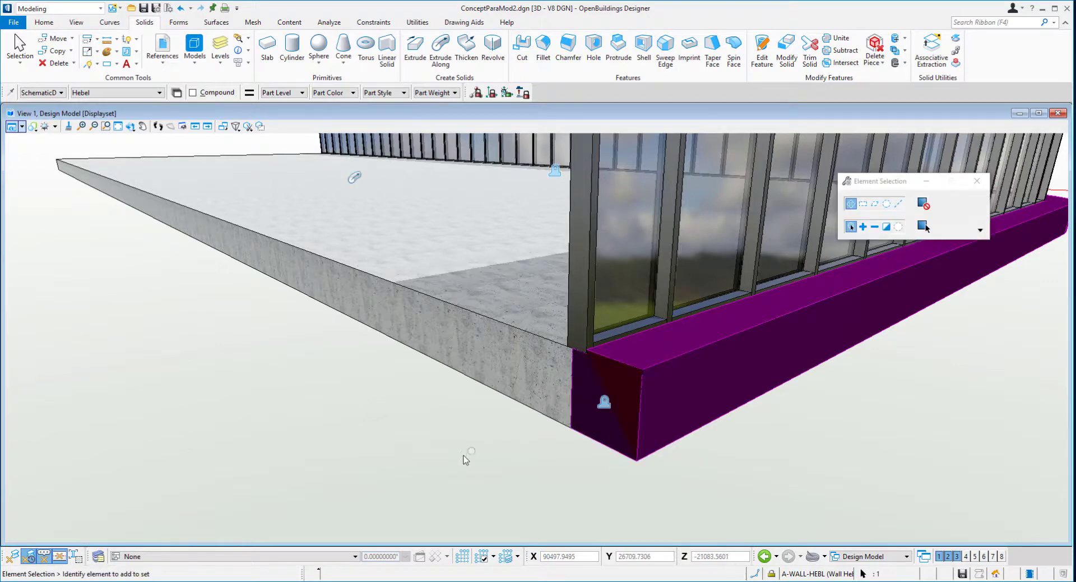
Find the Insert Vertex tool and add a vertex partway along the top edge of the curb's input profile, slightly below the edge
{"action": "left_click", "coordinate": [975, 21]}
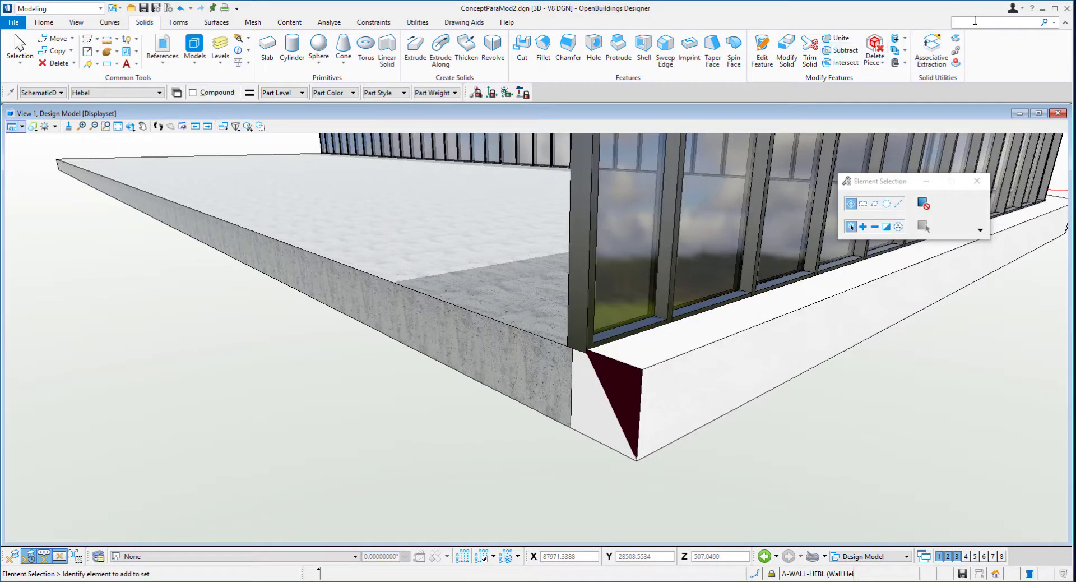
{"action": "type", "text": "inser"}
{"action": "key", "text": "Return"}
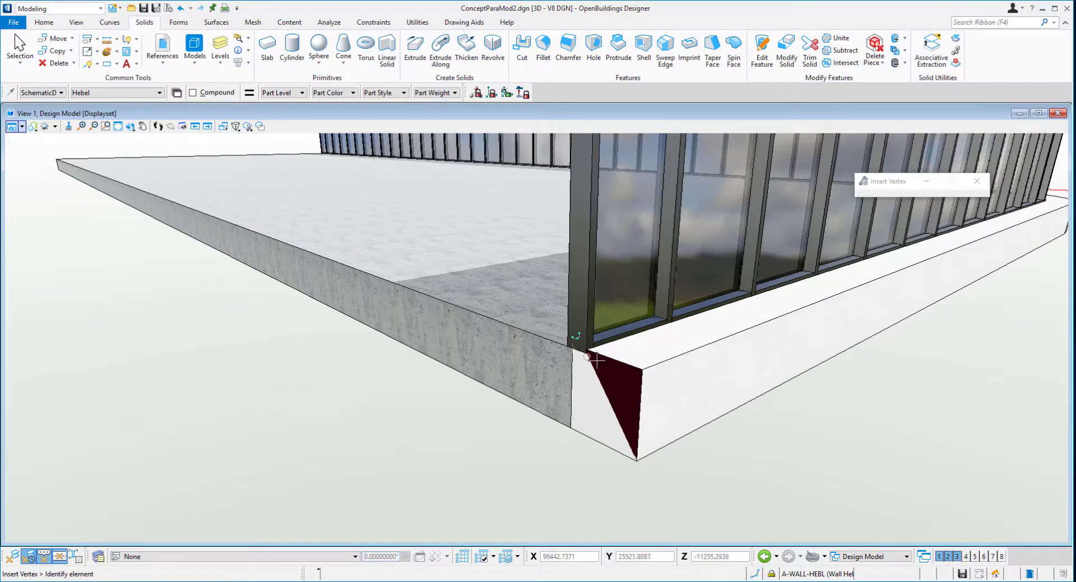
{"action": "left_click", "coordinate": [608, 370]}
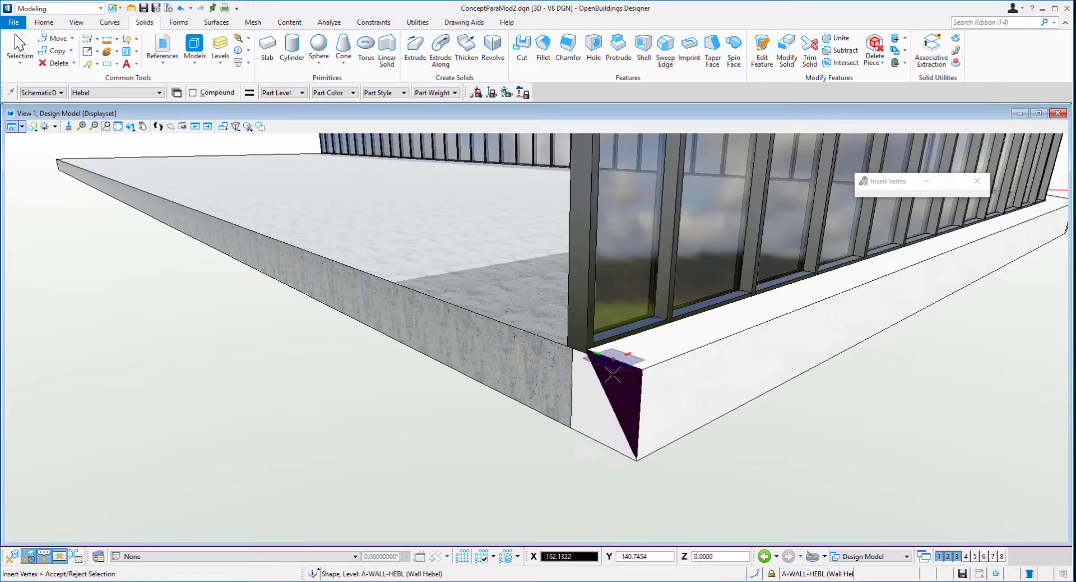
{"action": "type", "text": "0"}
{"action": "key", "text": "Tab"}
{"action": "left_click", "coordinate": [612, 374]}
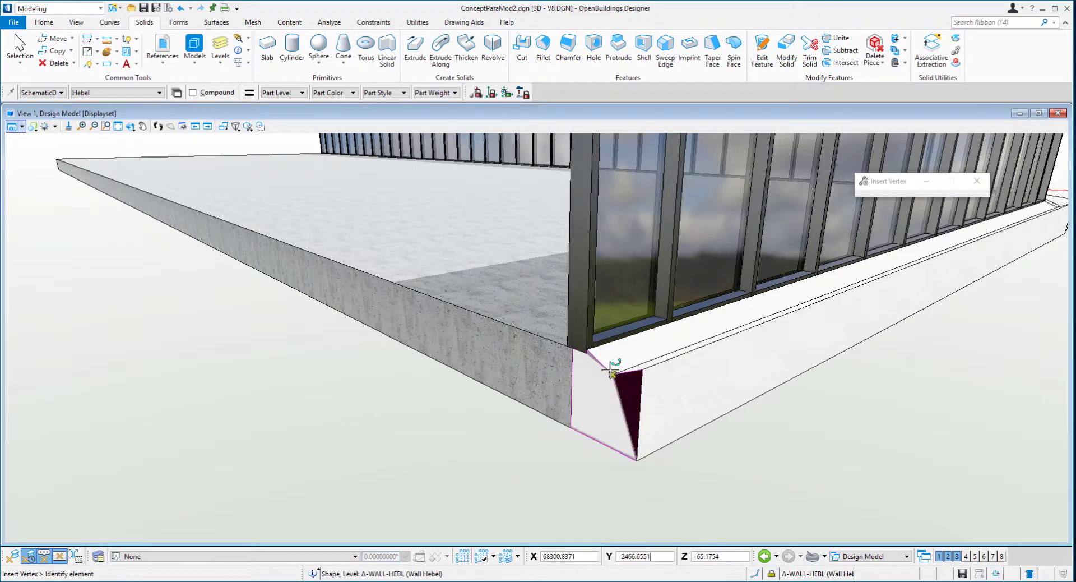
Insert a vertex directly above the notch's low point on the curb's input profile, forming a vertical groove wall
{"action": "scroll", "coordinate": [616, 370], "scroll_direction": "up", "scroll_amount": 4}
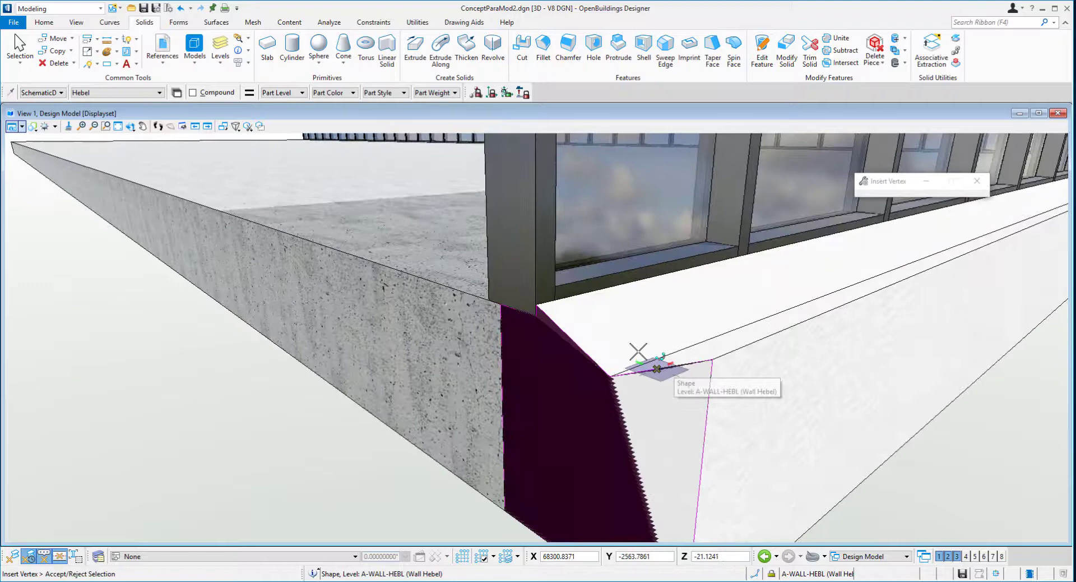
{"action": "left_click", "coordinate": [620, 368]}
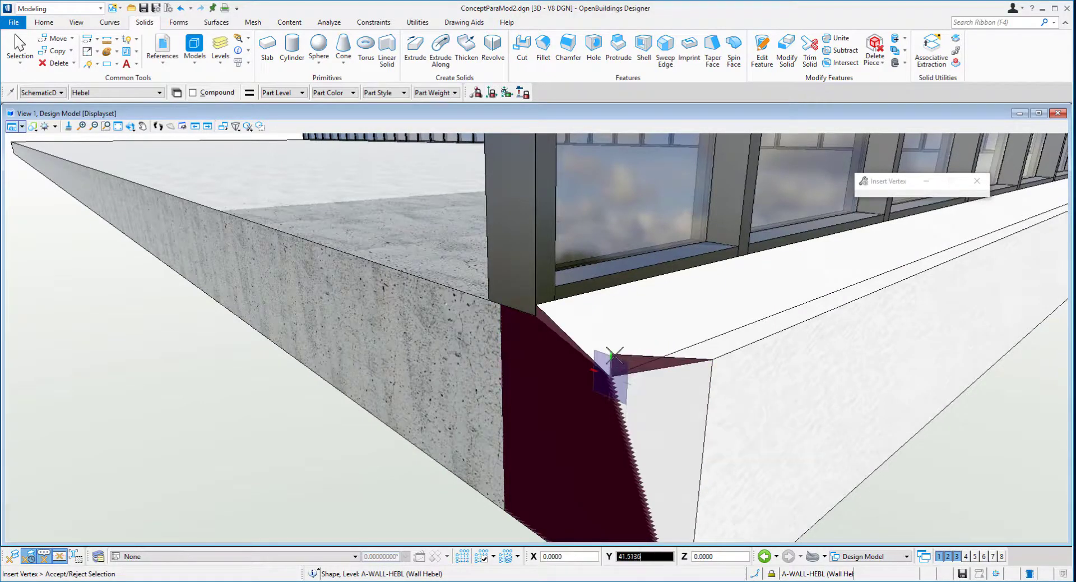
{"action": "left_click", "coordinate": [710, 352]}
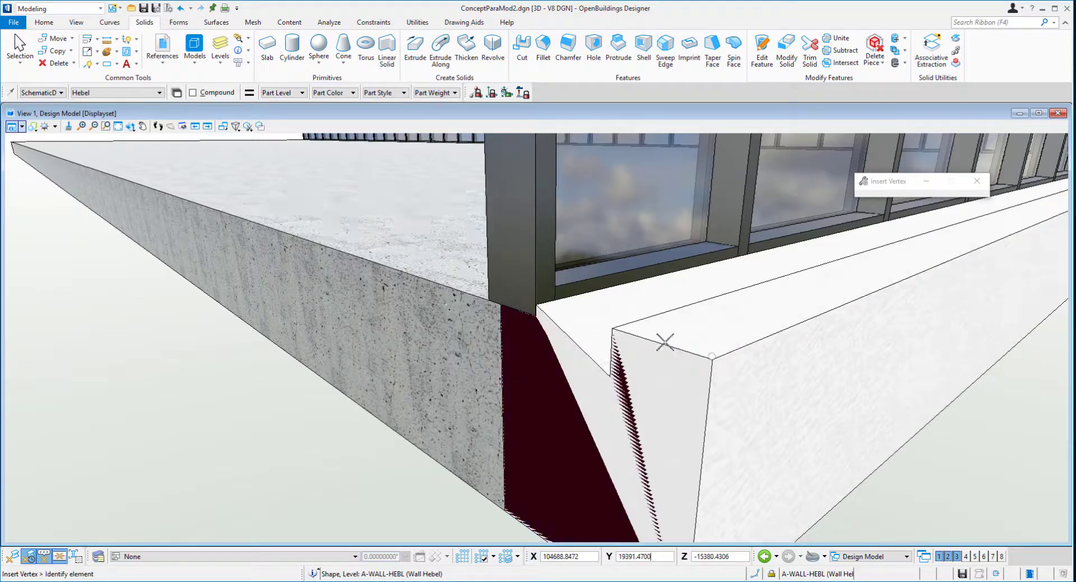
{"action": "scroll", "coordinate": [662, 360], "scroll_direction": "down", "scroll_amount": 4}
{"action": "scroll", "coordinate": [675, 372], "scroll_direction": "up", "scroll_amount": 3}
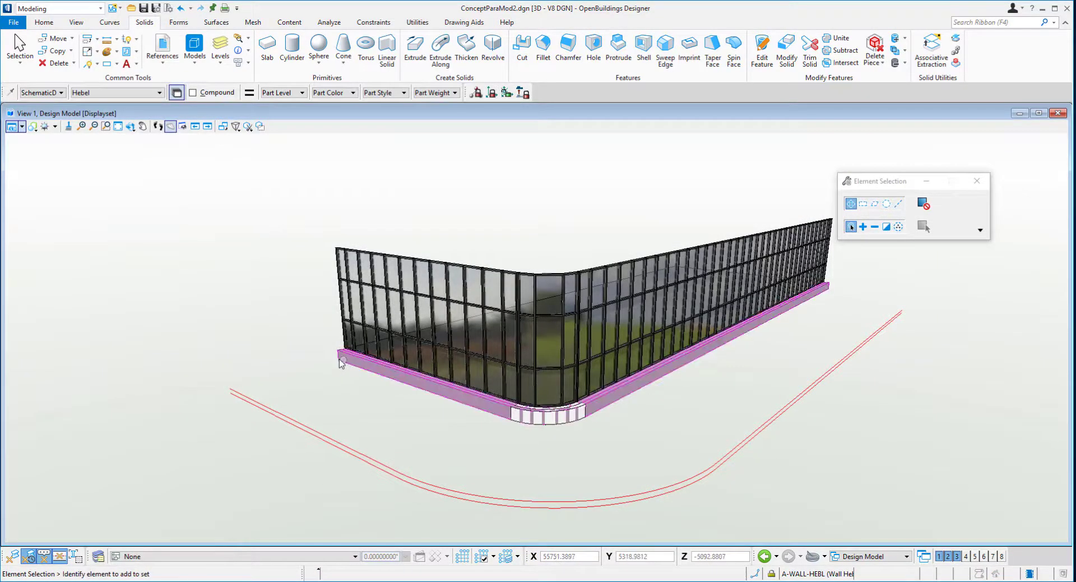
Fillet the curb's outer top edge with a radius of 500, including all tangent edges
{"action": "scroll", "coordinate": [330, 361], "scroll_direction": "up", "scroll_amount": 2}
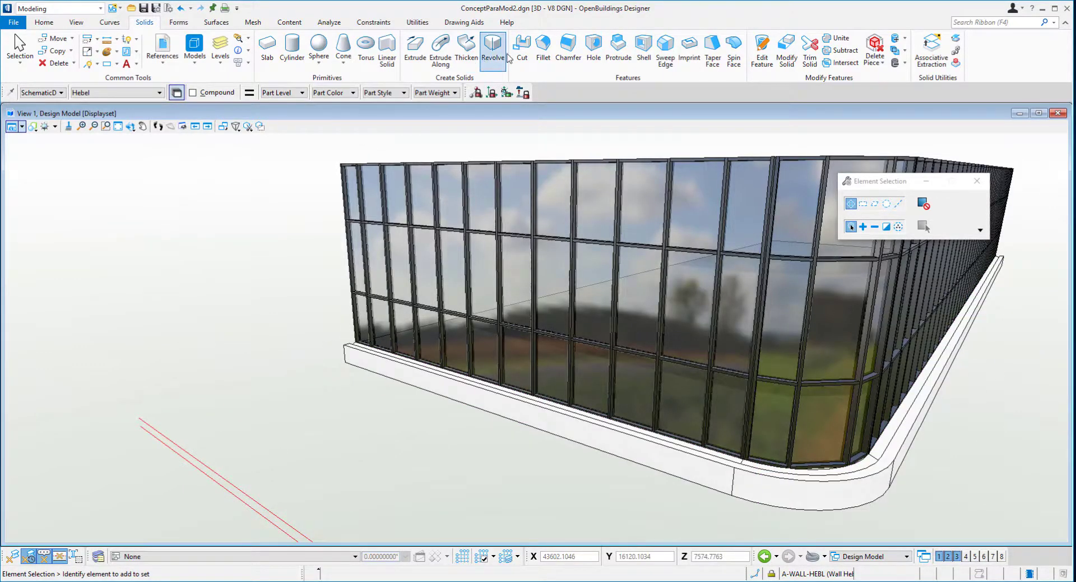
{"action": "left_click", "coordinate": [542, 46]}
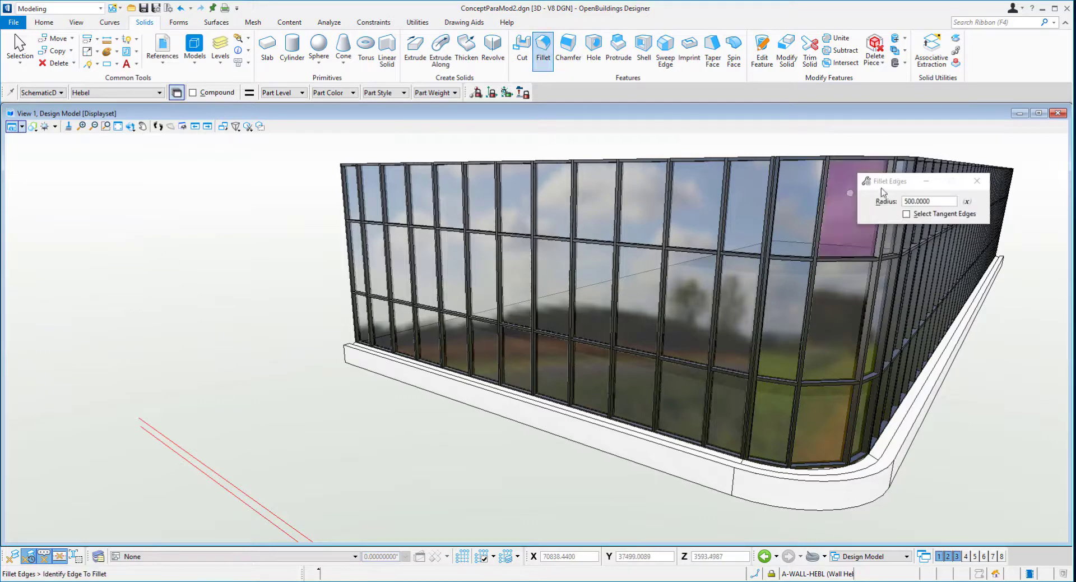
{"action": "left_click", "coordinate": [375, 358]}
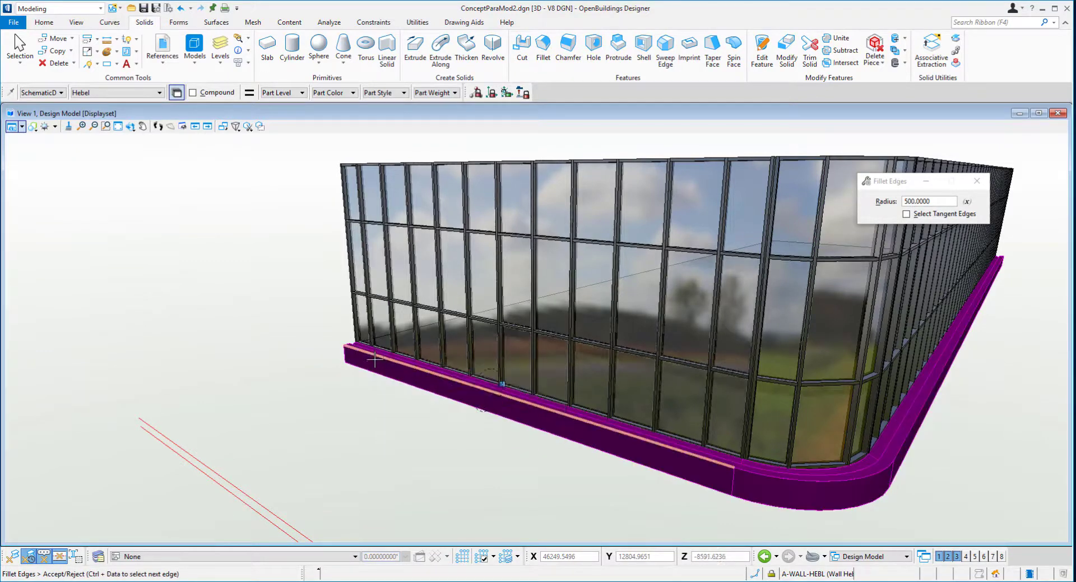
{"action": "left_click", "coordinate": [924, 215]}
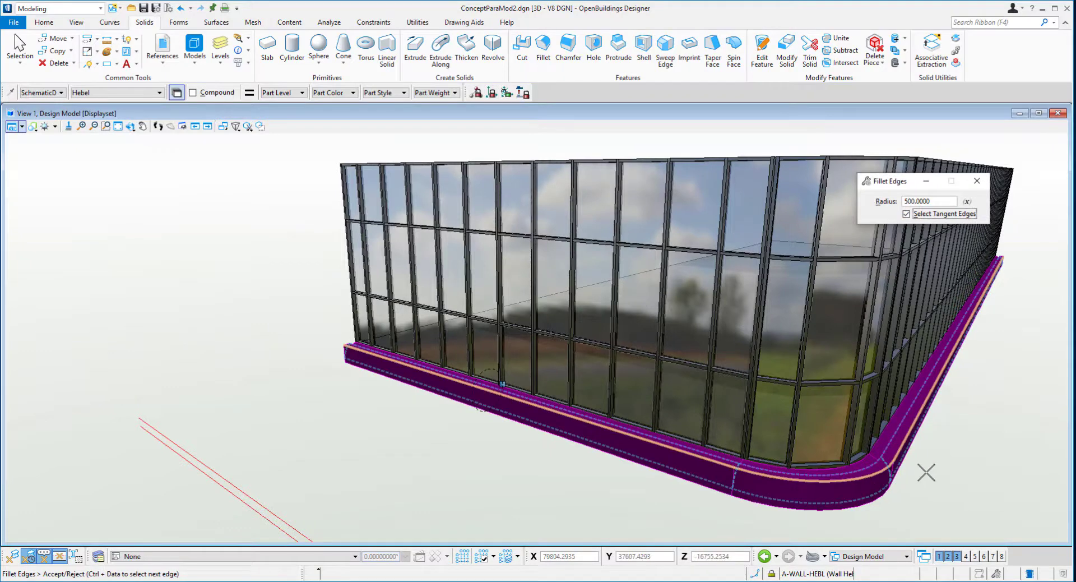
{"action": "left_click", "coordinate": [954, 459]}
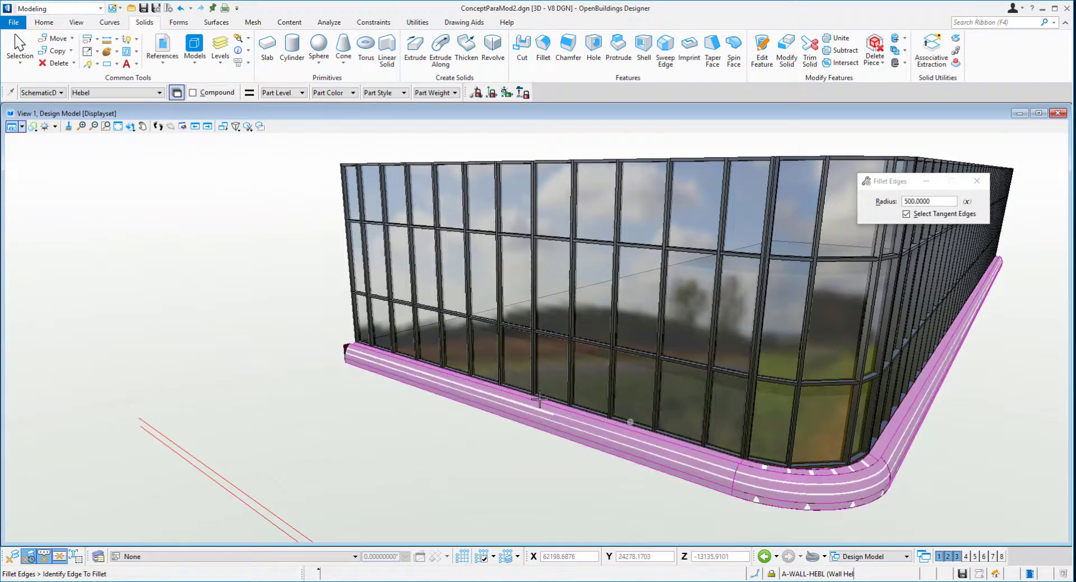
Reduce the radius of the curb's outer top fillet with its handle so the rounding stays clear of the groove
{"action": "right_click", "coordinate": [458, 442]}
{"action": "left_click", "coordinate": [485, 239]}
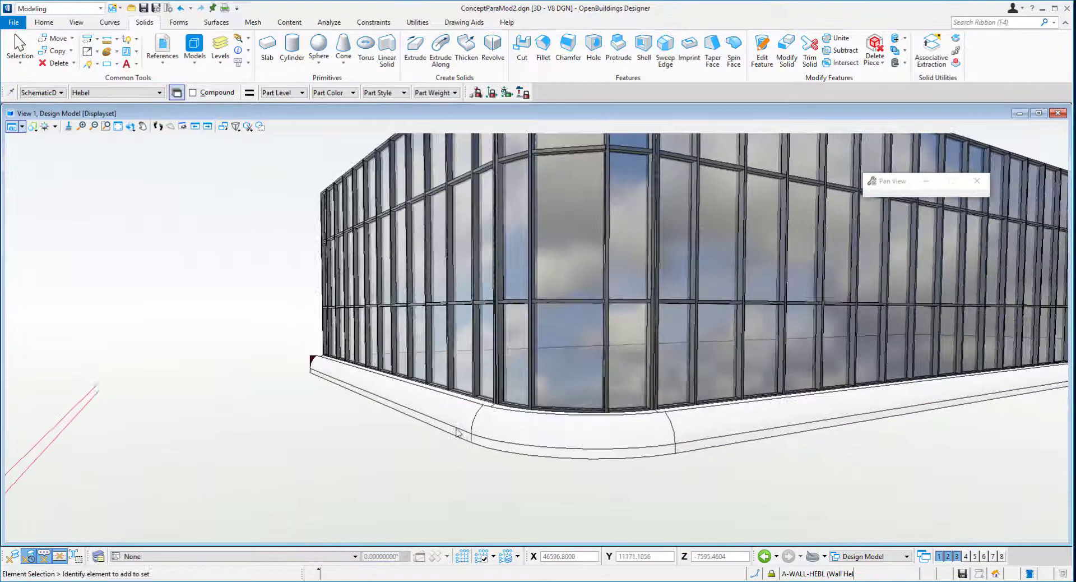
{"action": "left_click", "coordinate": [564, 399]}
{"action": "left_click", "coordinate": [577, 379]}
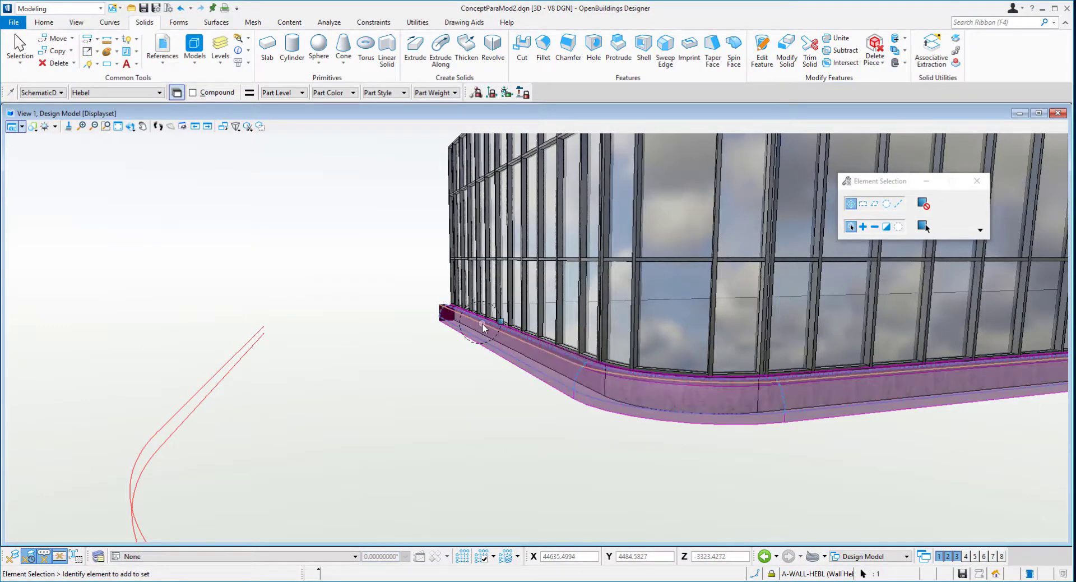
{"action": "left_click", "coordinate": [500, 324]}
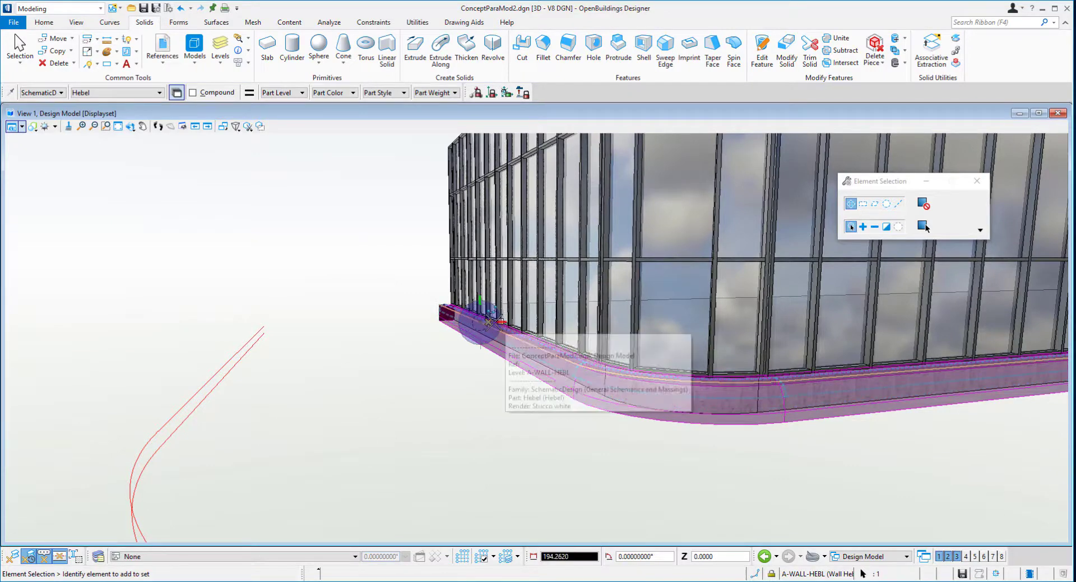
{"action": "right_click", "coordinate": [494, 321]}
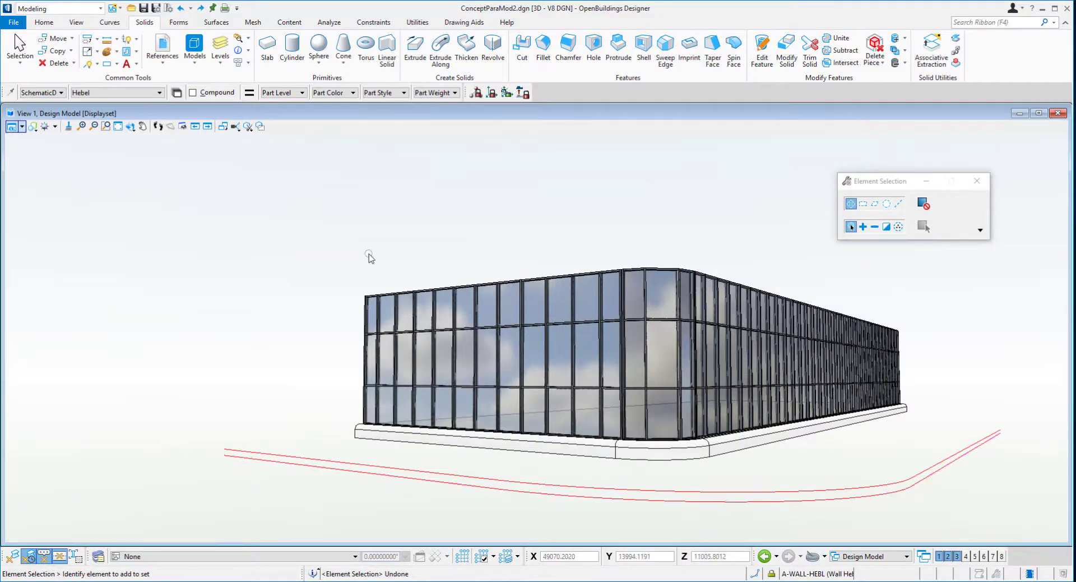
Place an upright rectangular block profile on the inner ledge of the curb's end face, against the corner mullion
{"action": "middle_click_drag", "start_coordinate": [332, 226], "coordinate": [773, 281], "text": "shift"}
{"action": "scroll", "coordinate": [577, 302], "scroll_direction": "down", "scroll_amount": 3}
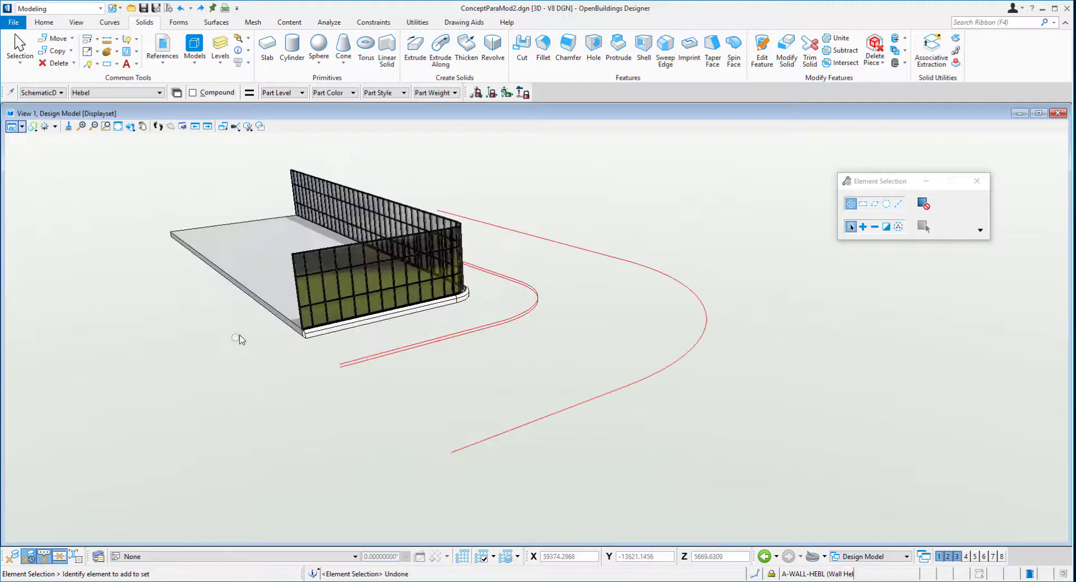
{"action": "scroll", "coordinate": [237, 336], "scroll_direction": "up", "scroll_amount": 5}
{"action": "scroll", "coordinate": [329, 356], "scroll_direction": "down", "scroll_amount": 3}
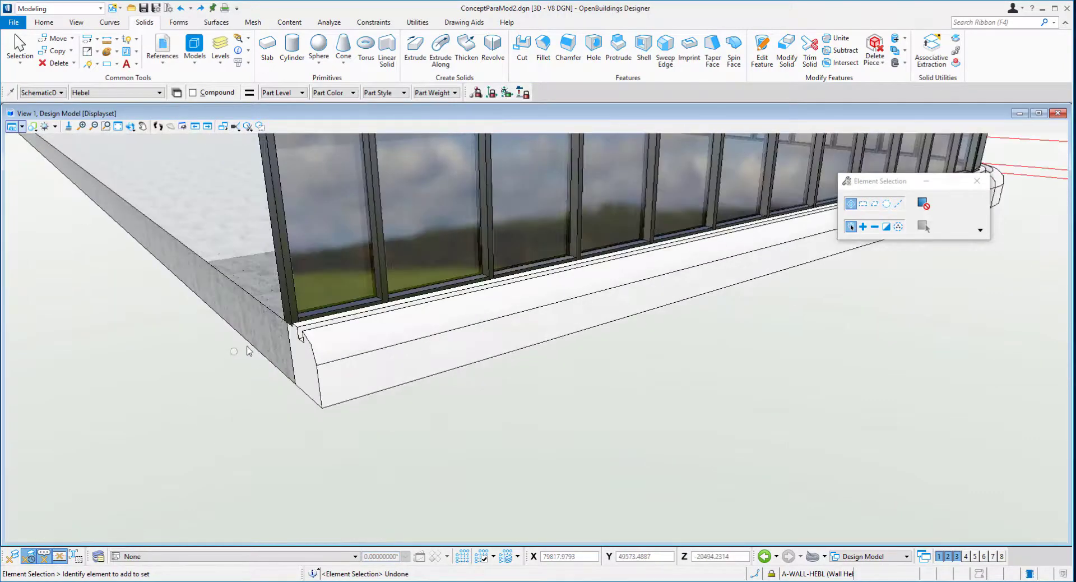
{"action": "middle_click_drag", "start_coordinate": [247, 350], "coordinate": [443, 341], "text": "shift"}
{"action": "scroll", "coordinate": [442, 341], "scroll_direction": "up", "scroll_amount": 2}
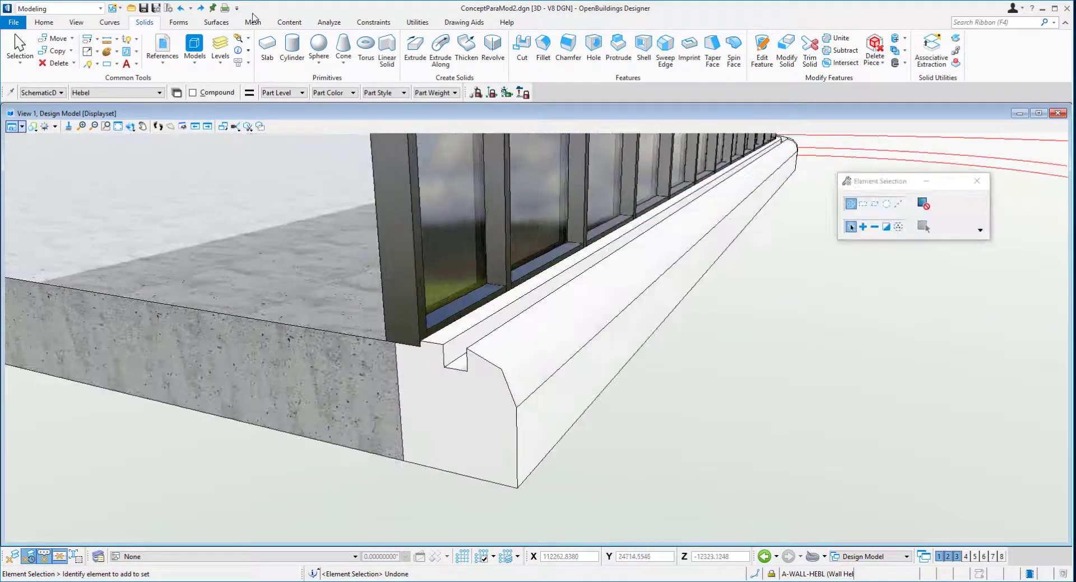
{"action": "left_click", "coordinate": [106, 65]}
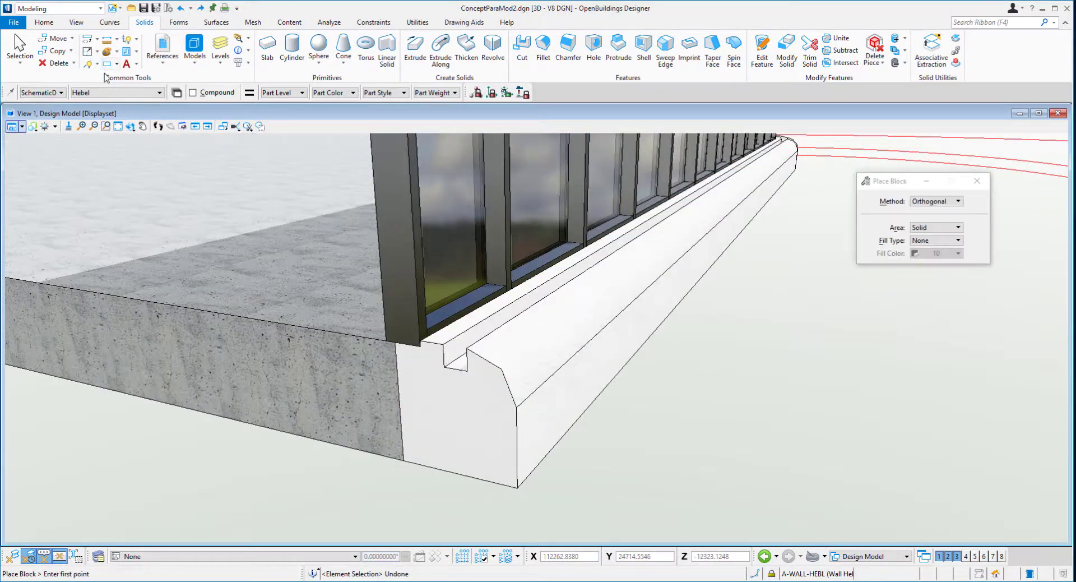
{"action": "left_click", "coordinate": [444, 343]}
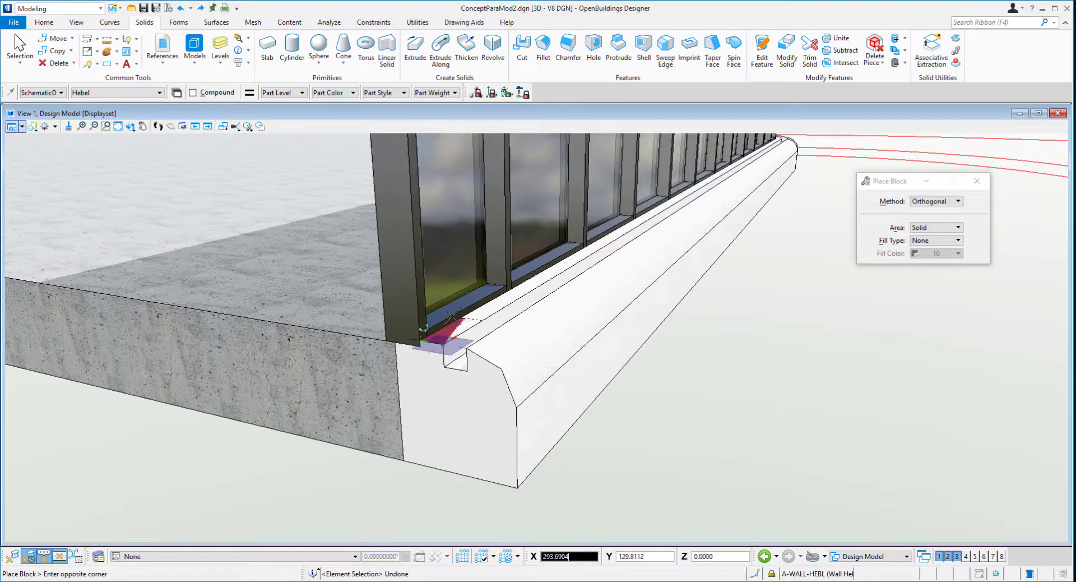
{"action": "left_click", "coordinate": [417, 295]}
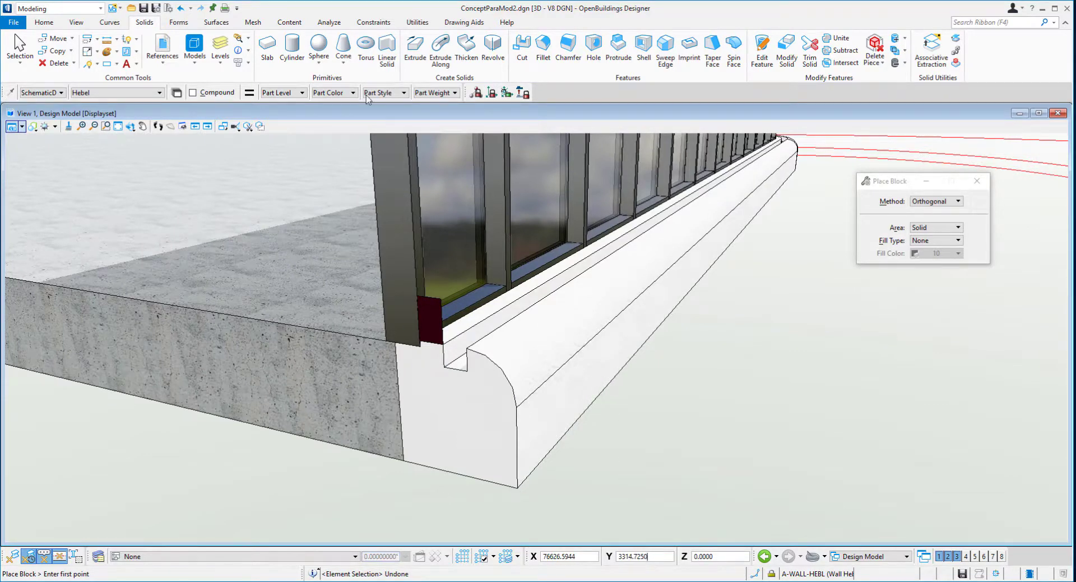
Sweep the block profile along the curb's groove-side ledge edge in Protrude mode, with tangent edges selected and the profile hidden
{"action": "left_click", "coordinate": [665, 54]}
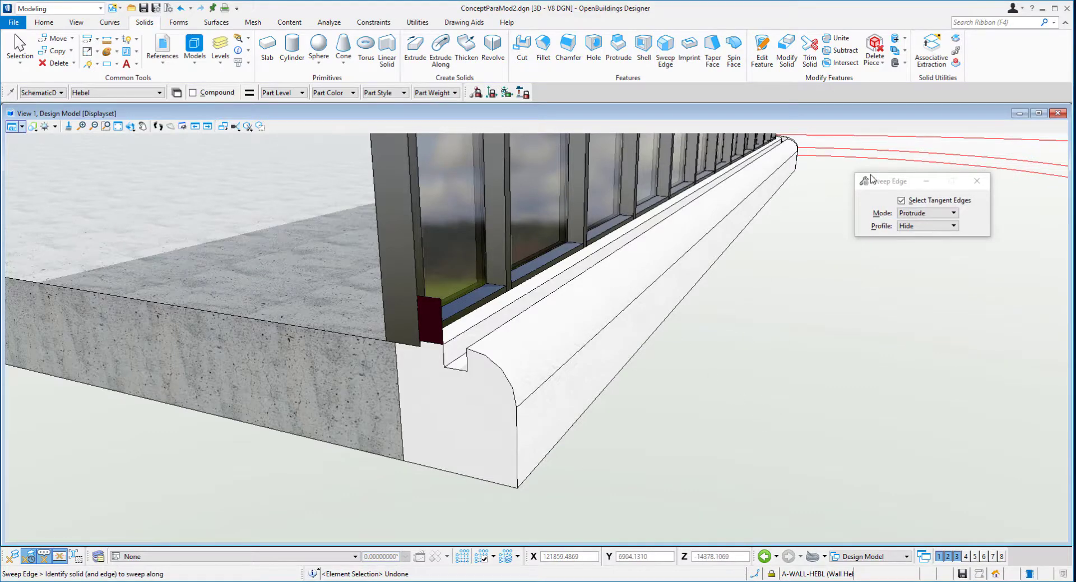
{"action": "left_click_drag", "start_coordinate": [874, 181], "coordinate": [858, 185]}
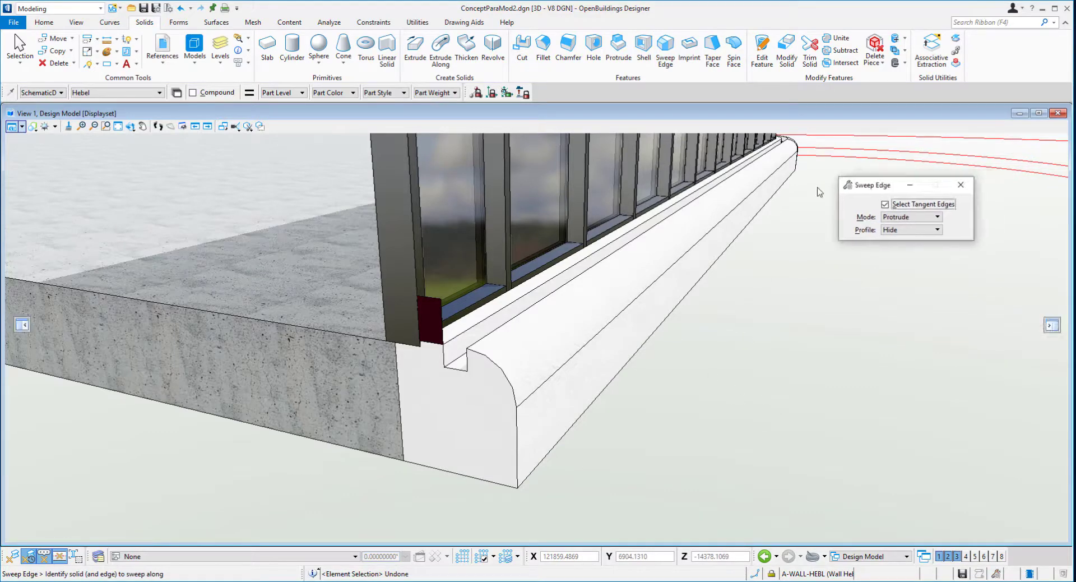
{"action": "left_click", "coordinate": [486, 325]}
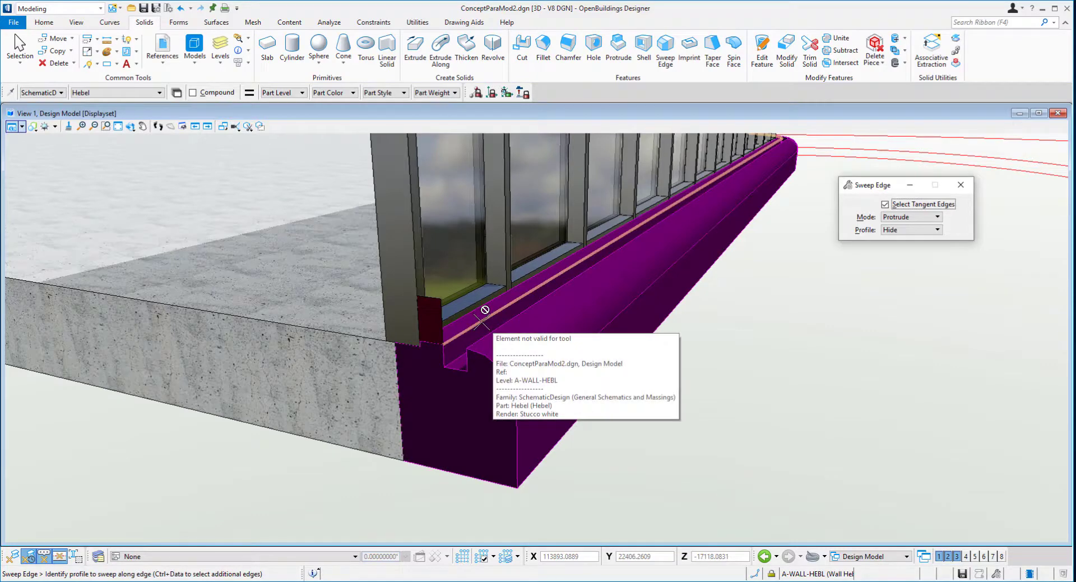
{"action": "middle_click_drag", "start_coordinate": [483, 321], "coordinate": [482, 309], "text": "shift"}
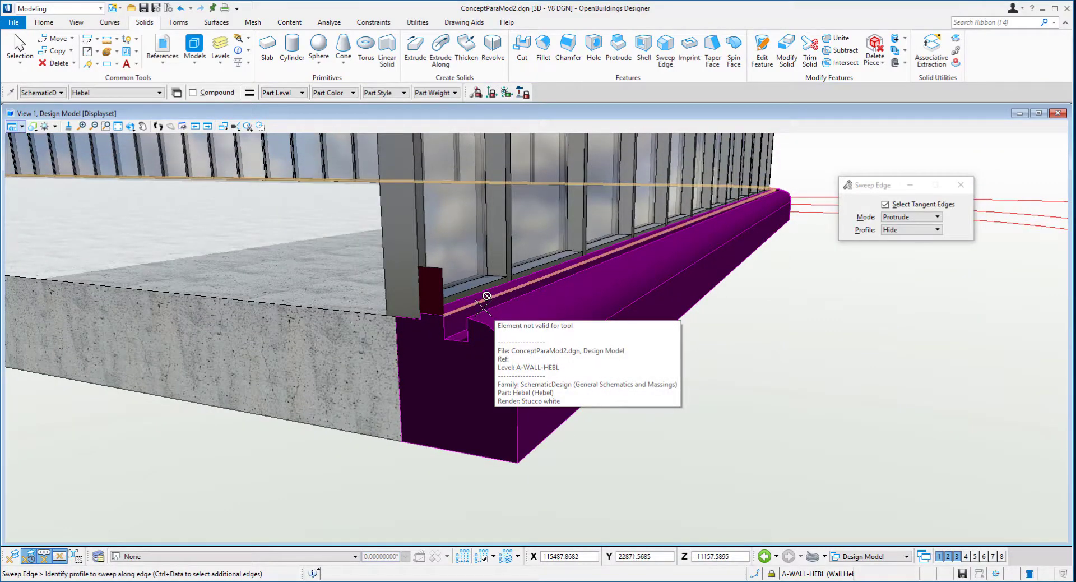
{"action": "left_click", "coordinate": [440, 269]}
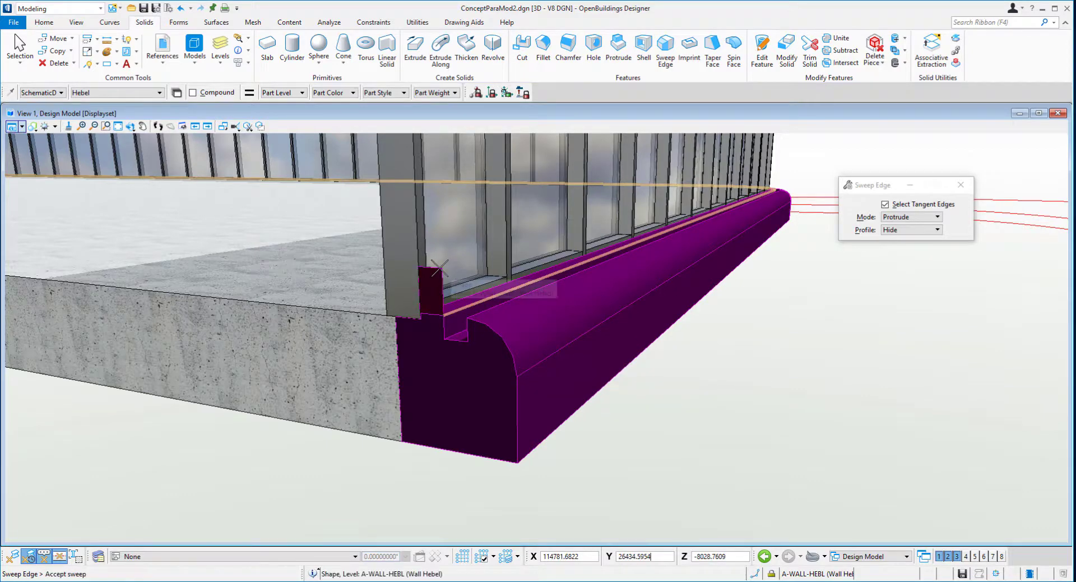
{"action": "left_click", "coordinate": [761, 376]}
{"action": "left_click", "coordinate": [734, 386]}
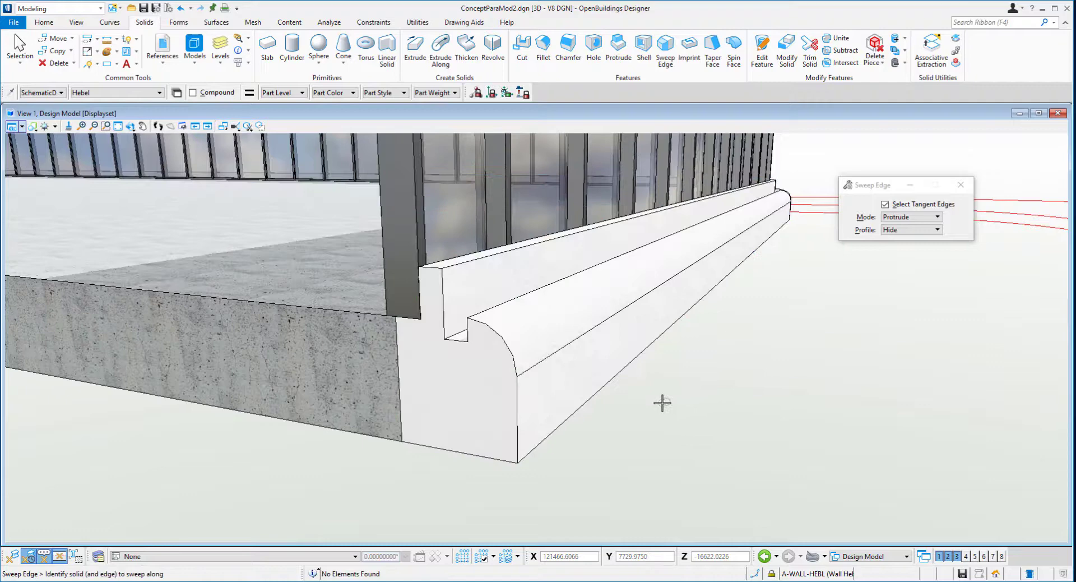
Lower the top of the curb's swept lip by about 78 by adjusting its input block profile
{"action": "middle_click_drag", "start_coordinate": [687, 394], "coordinate": [556, 430], "text": "shift"}
{"action": "right_click", "coordinate": [427, 469]}
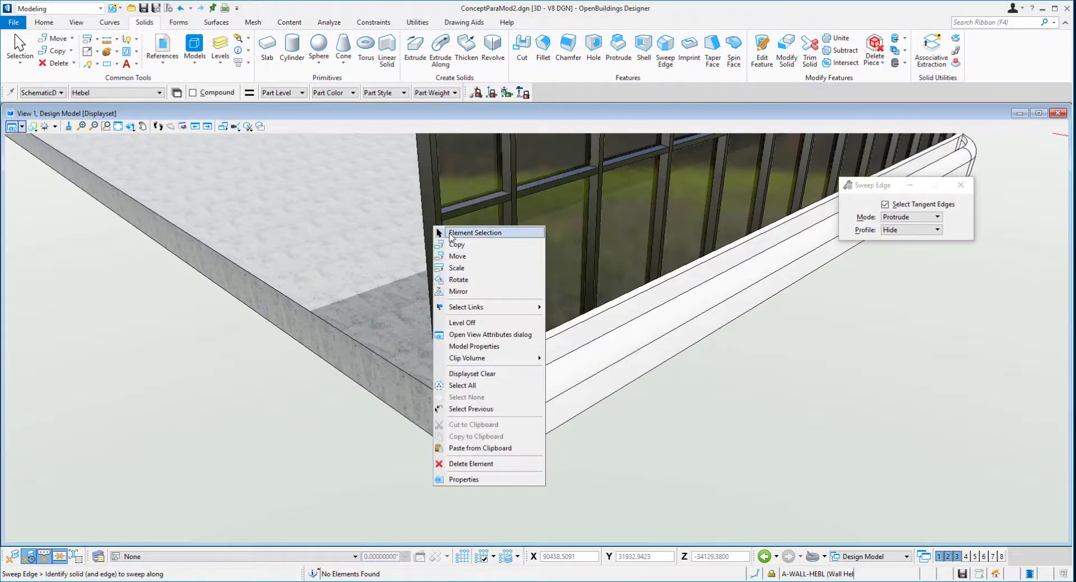
{"action": "left_click", "coordinate": [451, 234]}
{"action": "scroll", "coordinate": [416, 461], "scroll_direction": "up", "scroll_amount": 3}
{"action": "left_click", "coordinate": [510, 292]}
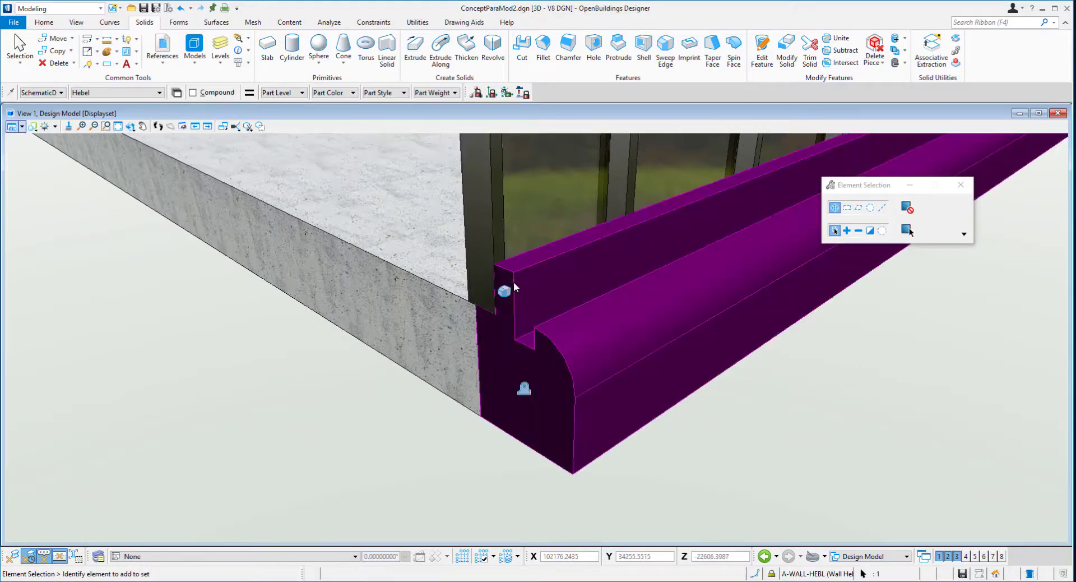
{"action": "left_click", "coordinate": [506, 294]}
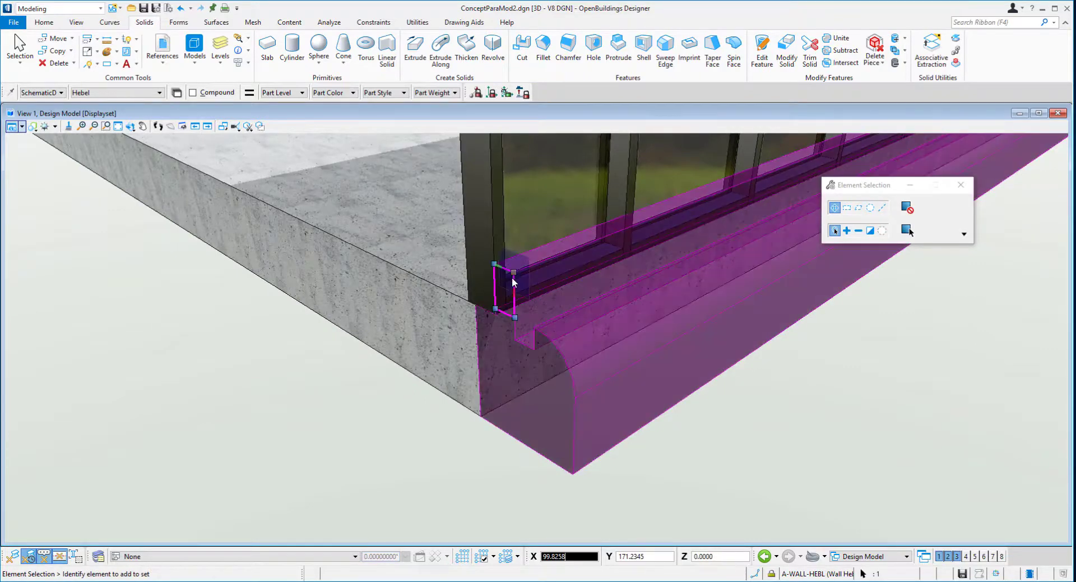
{"action": "left_click", "coordinate": [514, 293]}
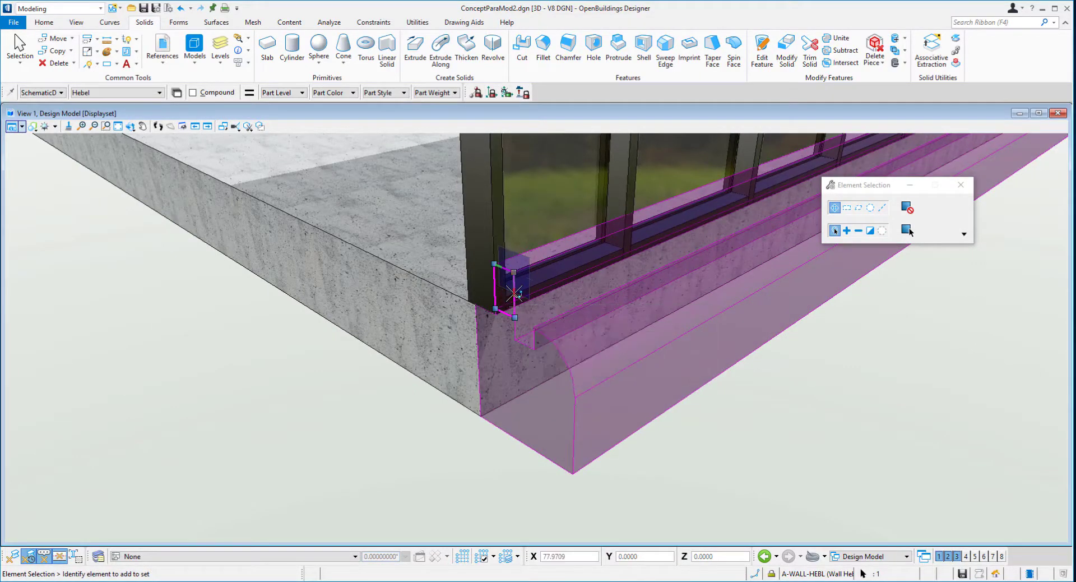
{"action": "left_click", "coordinate": [770, 444]}
Extend the far end of the curb's path beyond the long curtain wall by about 4757
{"action": "scroll", "coordinate": [420, 433], "scroll_direction": "down", "scroll_amount": 2}
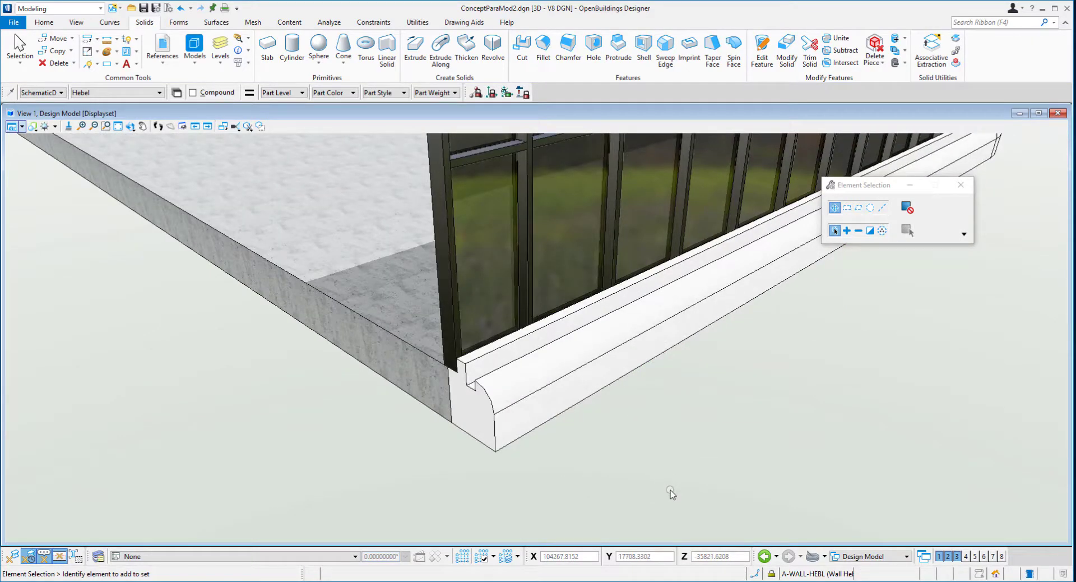
{"action": "scroll", "coordinate": [591, 472], "scroll_direction": "down", "scroll_amount": 4}
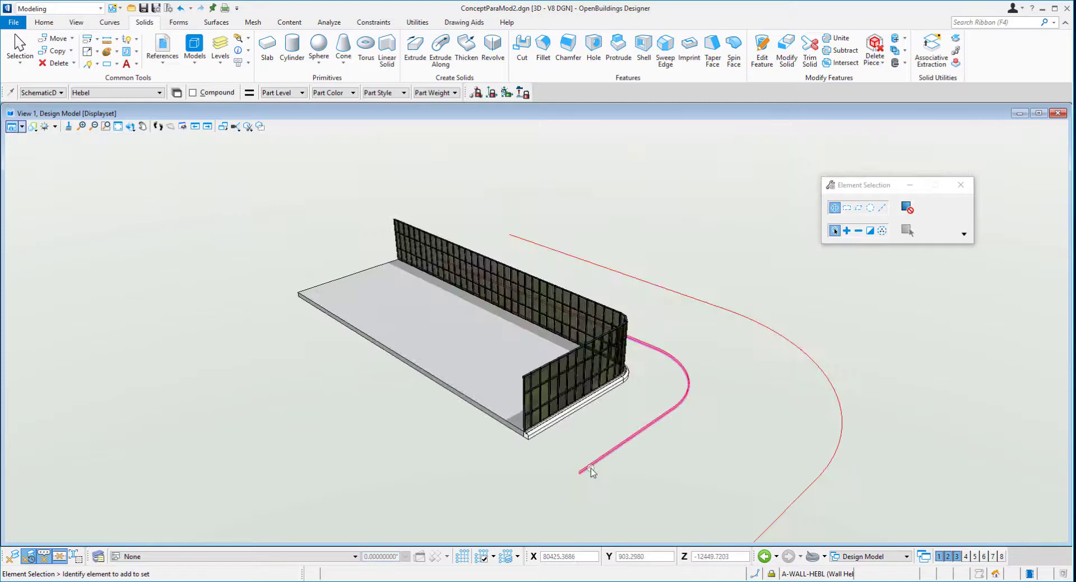
{"action": "middle_click_drag", "start_coordinate": [684, 439], "coordinate": [241, 439], "text": "shift"}
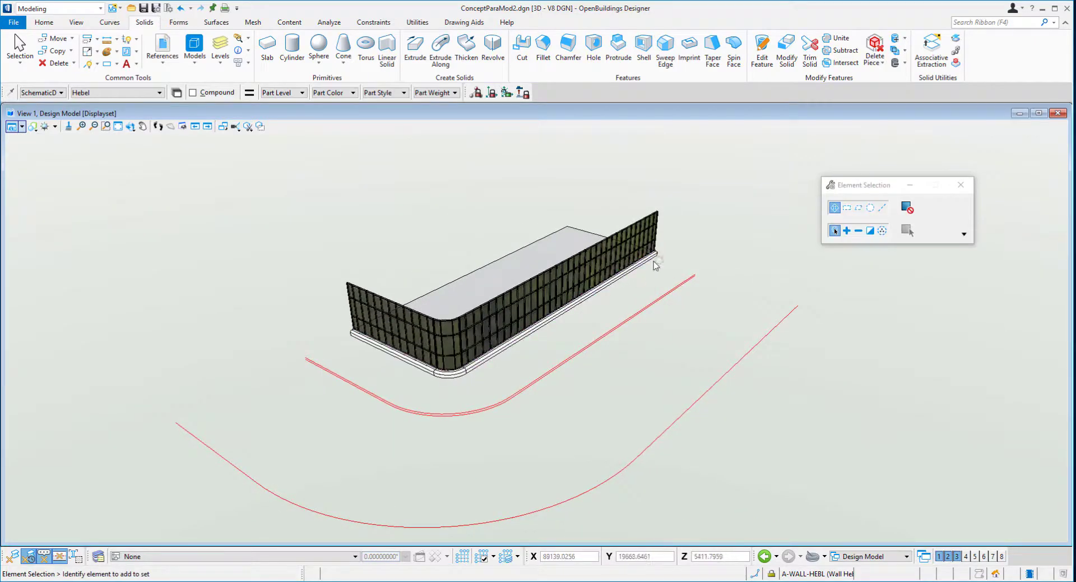
{"action": "scroll", "coordinate": [656, 265], "scroll_direction": "up", "scroll_amount": 3}
{"action": "left_click", "coordinate": [397, 382]}
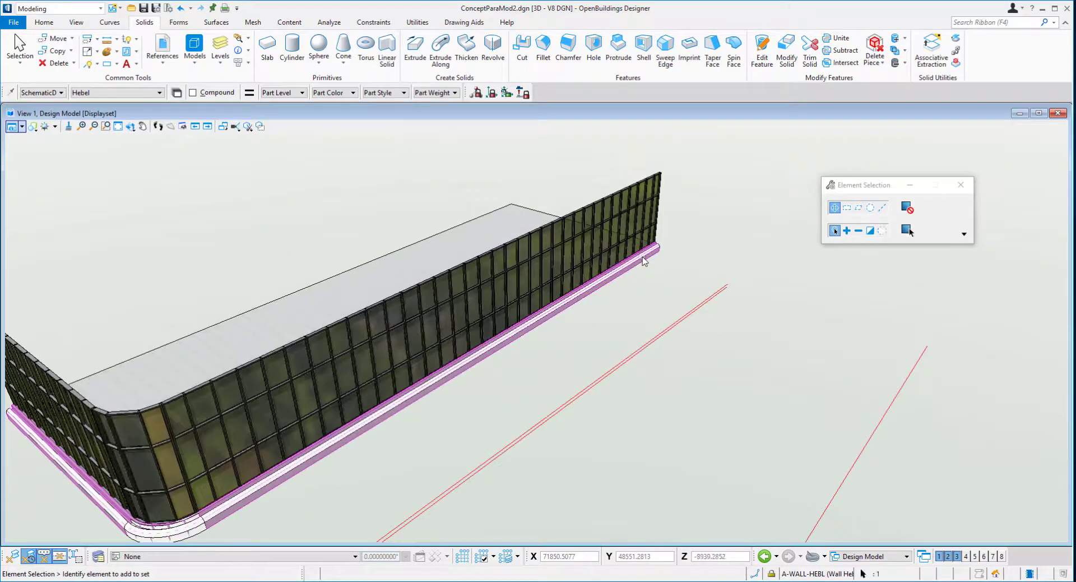
{"action": "left_click", "coordinate": [398, 377]}
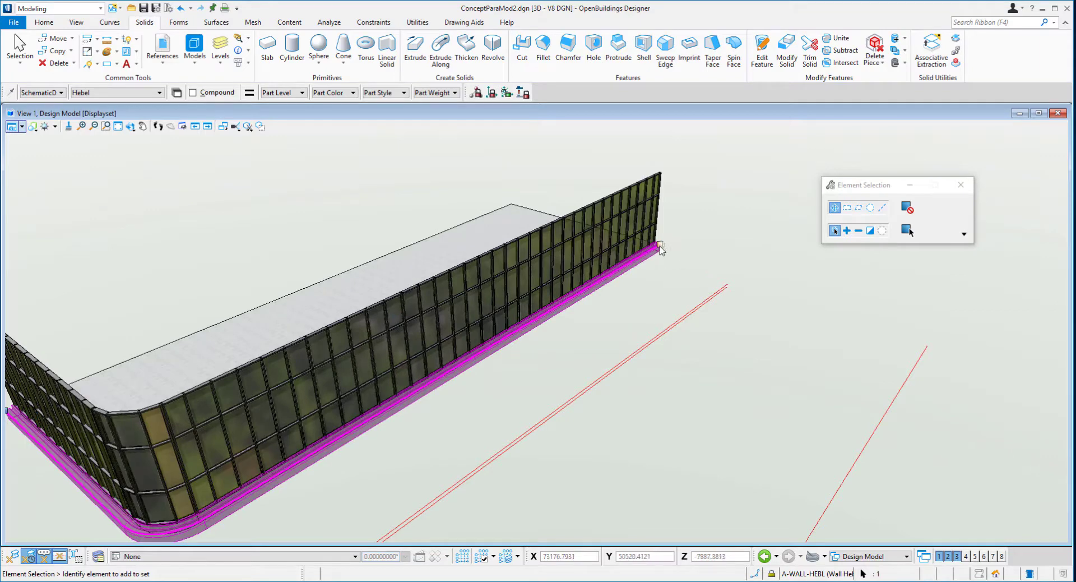
{"action": "left_click_drag", "start_coordinate": [659, 244], "coordinate": [691, 225]}
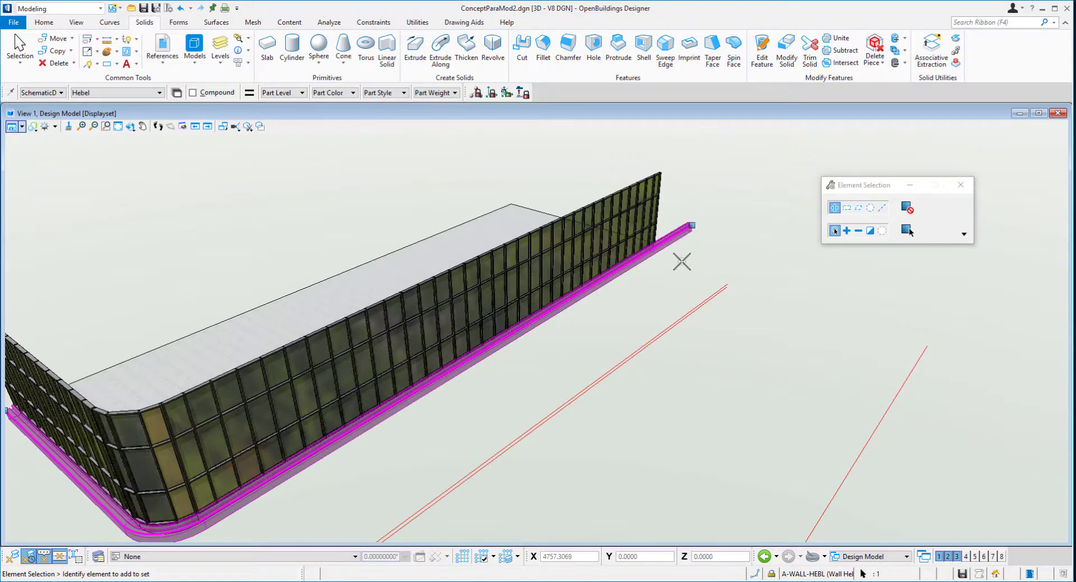
Show the input path element of the curb running along the long curtain wall
{"action": "left_click", "coordinate": [751, 280]}
{"action": "middle_click_drag", "start_coordinate": [752, 280], "coordinate": [838, 272], "text": "shift"}
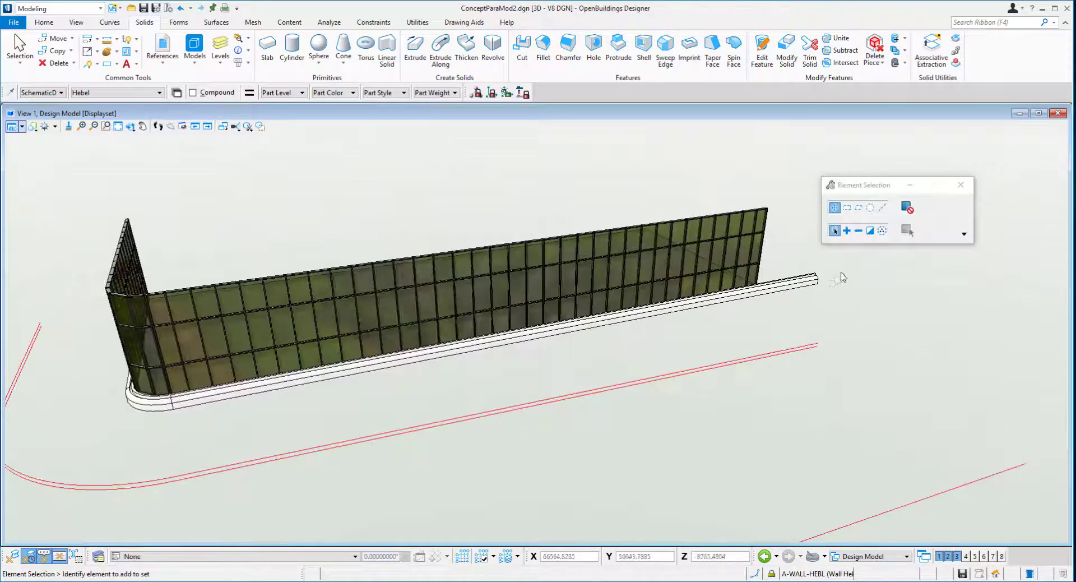
{"action": "scroll", "coordinate": [839, 269], "scroll_direction": "up", "scroll_amount": 5}
{"action": "scroll", "coordinate": [841, 271], "scroll_direction": "down", "scroll_amount": 3}
{"action": "middle_click_drag", "start_coordinate": [710, 291], "coordinate": [621, 324], "text": "shift"}
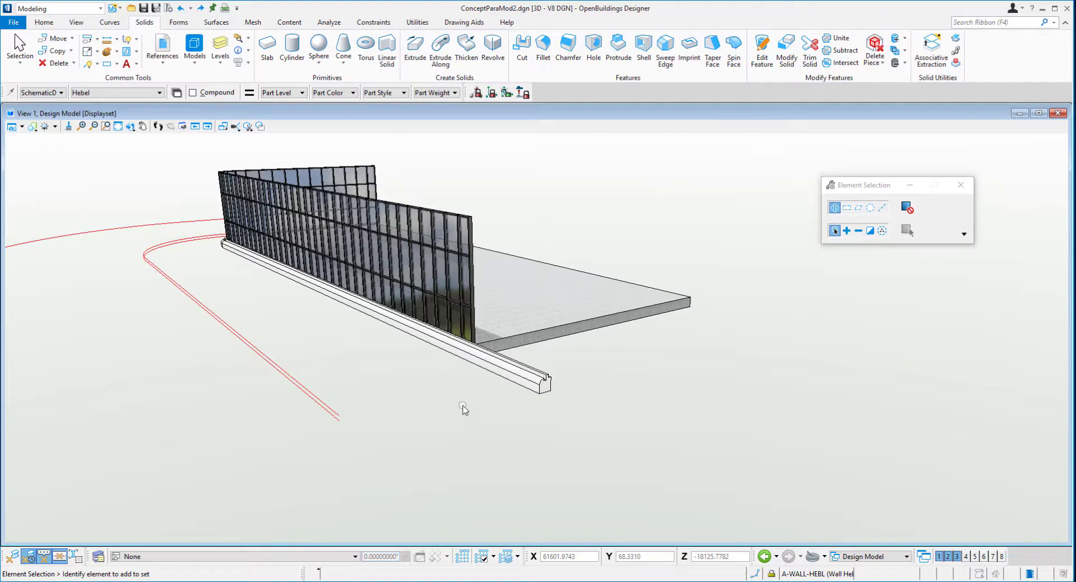
{"action": "left_click", "coordinate": [458, 351]}
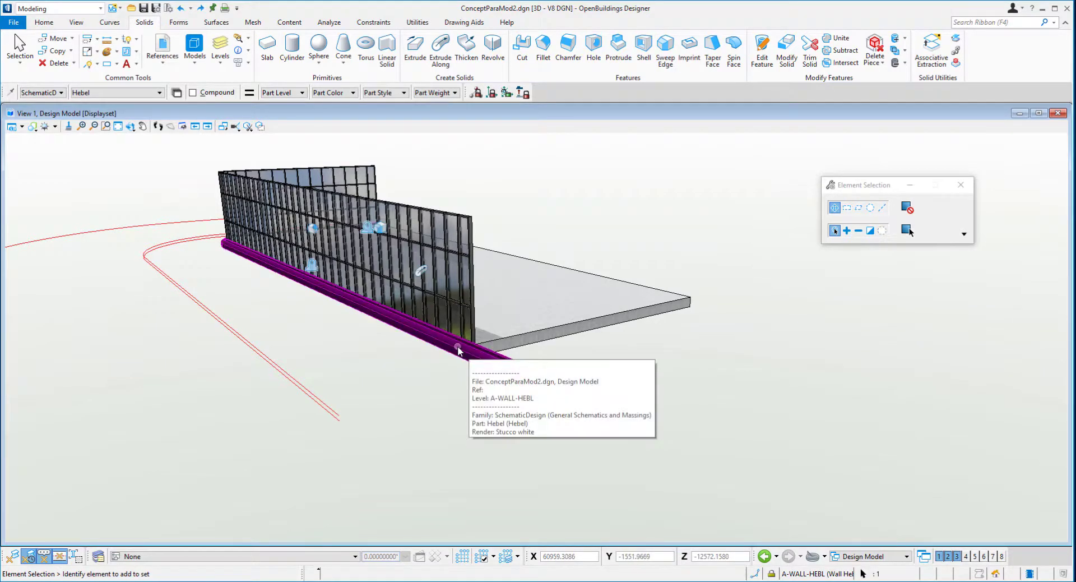
{"action": "right_click", "coordinate": [314, 270]}
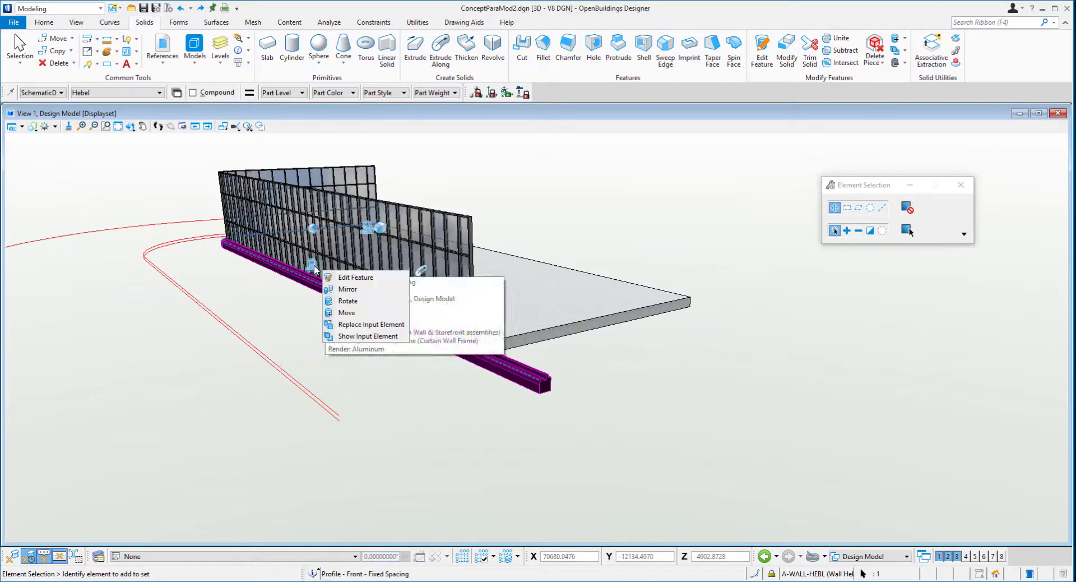
{"action": "left_click", "coordinate": [351, 336]}
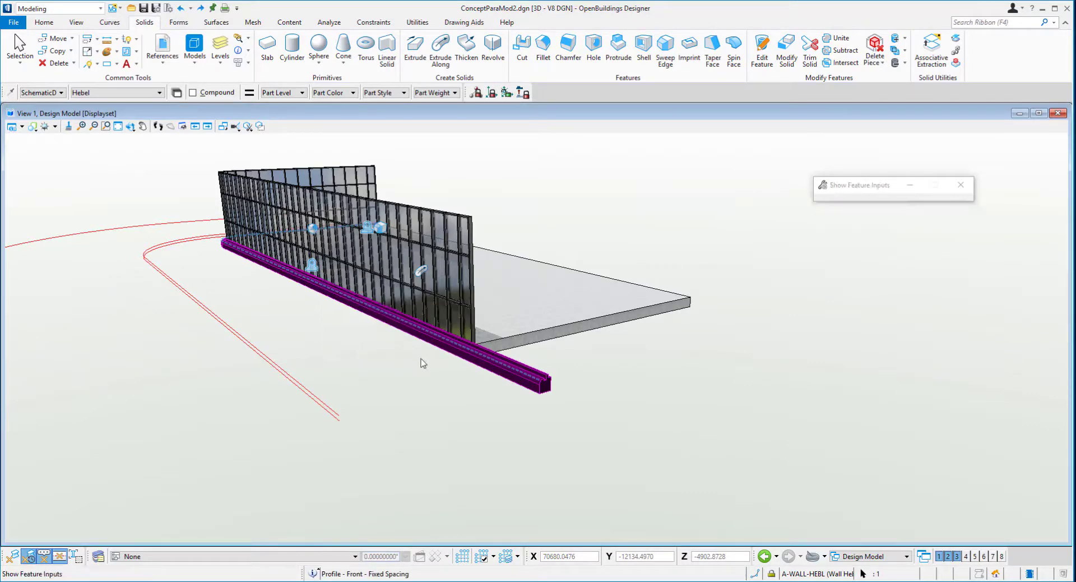
{"action": "left_click", "coordinate": [578, 360]}
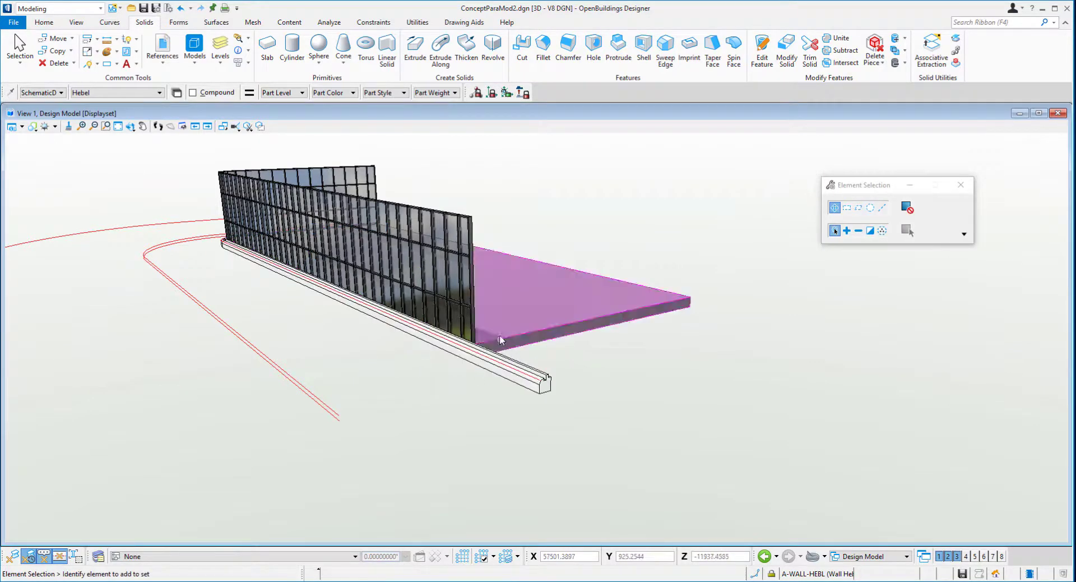
Insert a vertex from the extended end of the curb's path to the slab's far outer corner
{"action": "scroll", "coordinate": [499, 335], "scroll_direction": "up", "scroll_amount": 2}
{"action": "middle_click_drag", "start_coordinate": [456, 336], "coordinate": [504, 405], "text": "shift"}
{"action": "scroll", "coordinate": [549, 342], "scroll_direction": "down", "scroll_amount": 3}
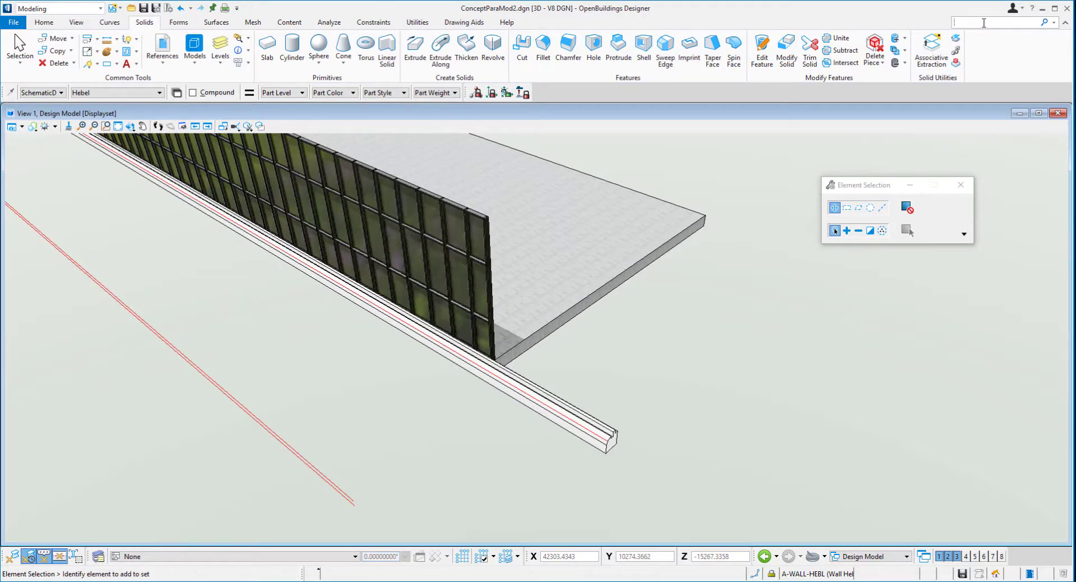
{"action": "type", "text": "inser"}
{"action": "key", "text": "Return"}
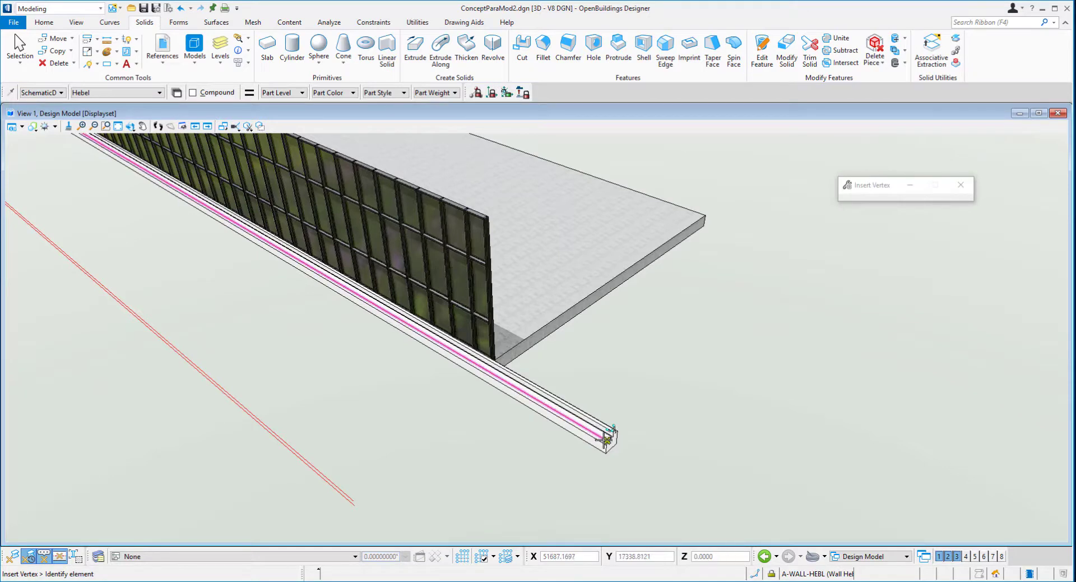
{"action": "left_click", "coordinate": [609, 432]}
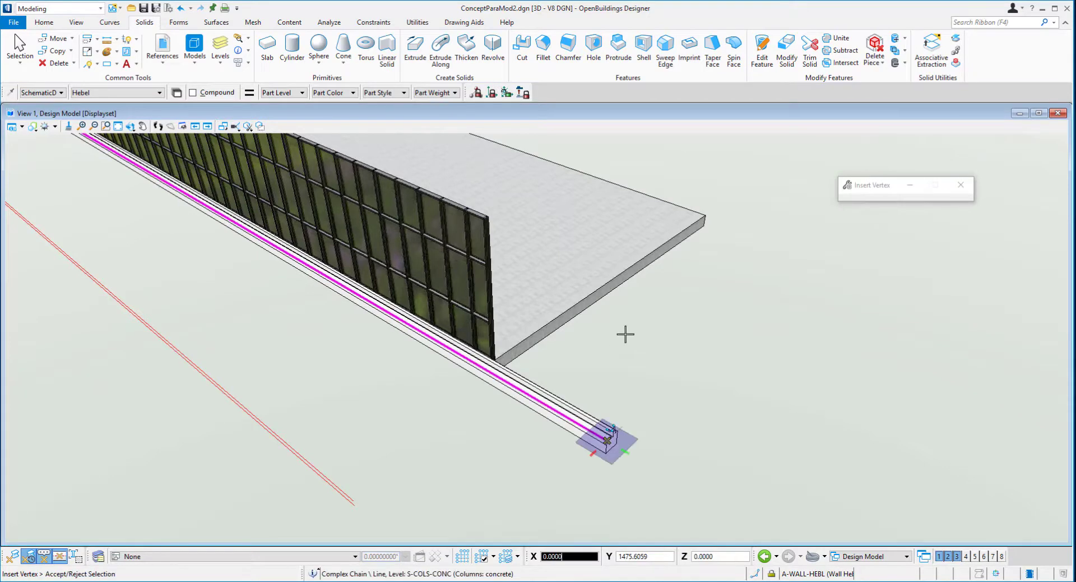
{"action": "left_click", "coordinate": [706, 214]}
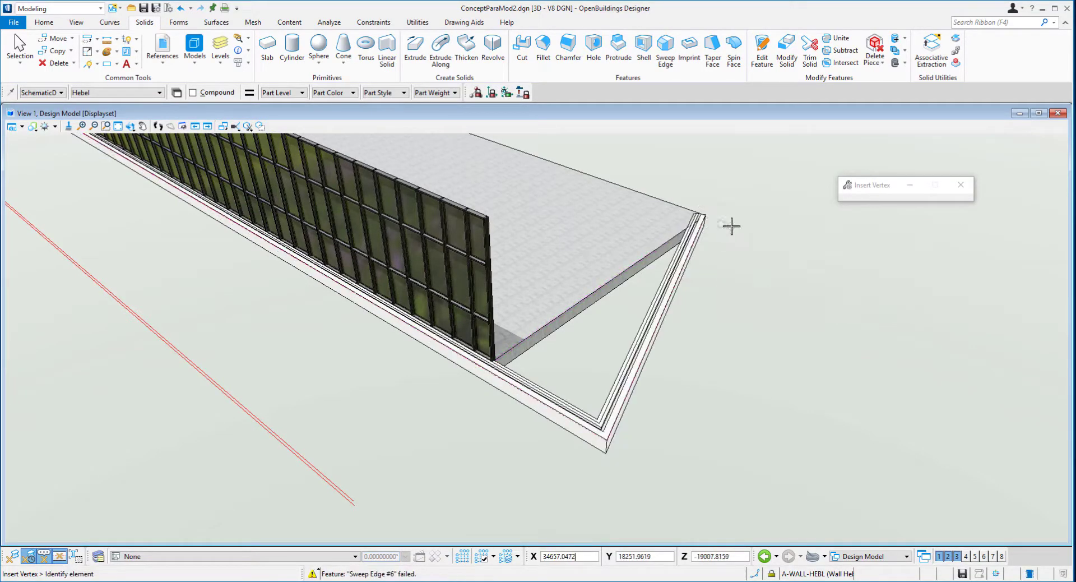
{"action": "right_click", "coordinate": [736, 225]}
{"action": "left_click", "coordinate": [774, 239]}
Move the curb path's new end vertex outward by about 1397 and pull the bend vertex back so the curb follows the slab's short edge
{"action": "left_click", "coordinate": [603, 442]}
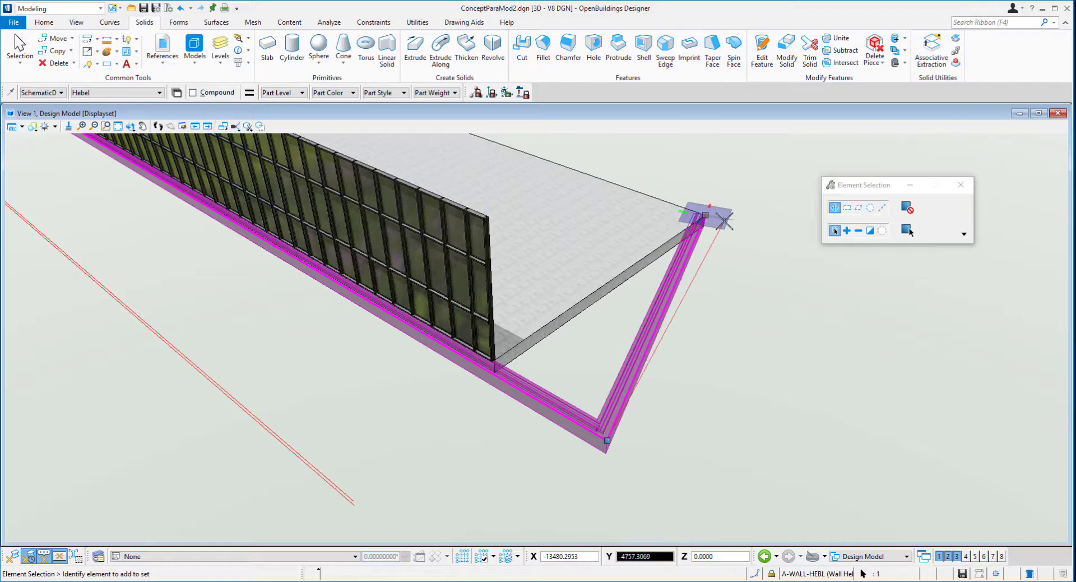
{"action": "key", "text": "t"}
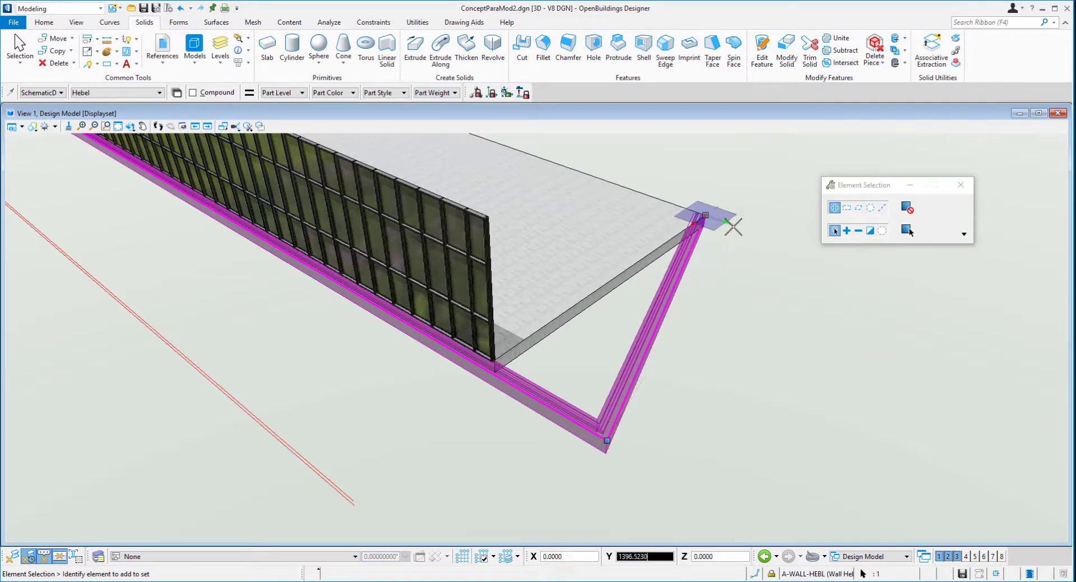
{"action": "left_click", "coordinate": [733, 227]}
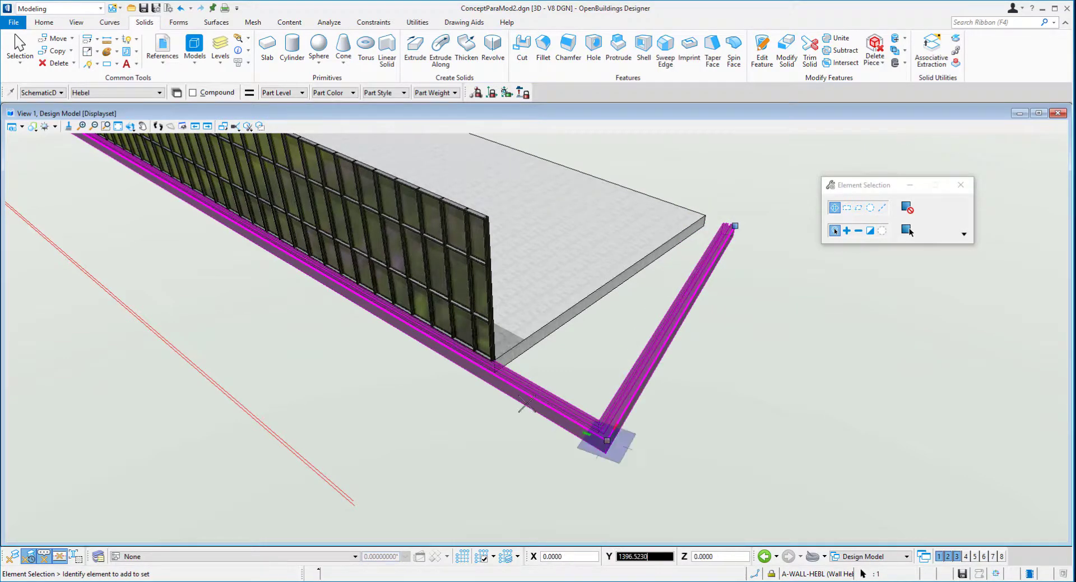
{"action": "key", "text": "Return"}
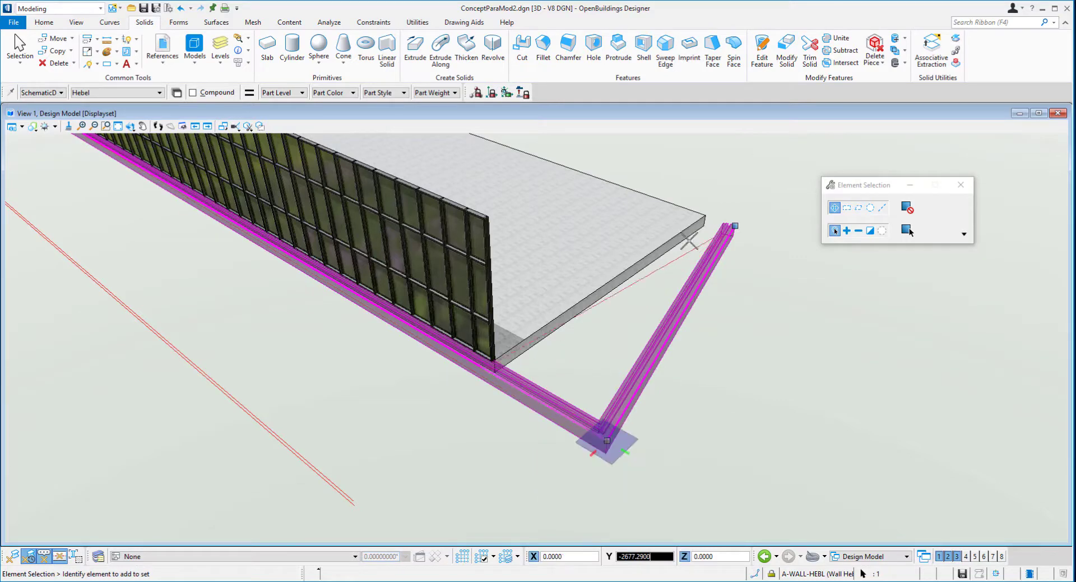
{"action": "left_click", "coordinate": [728, 303]}
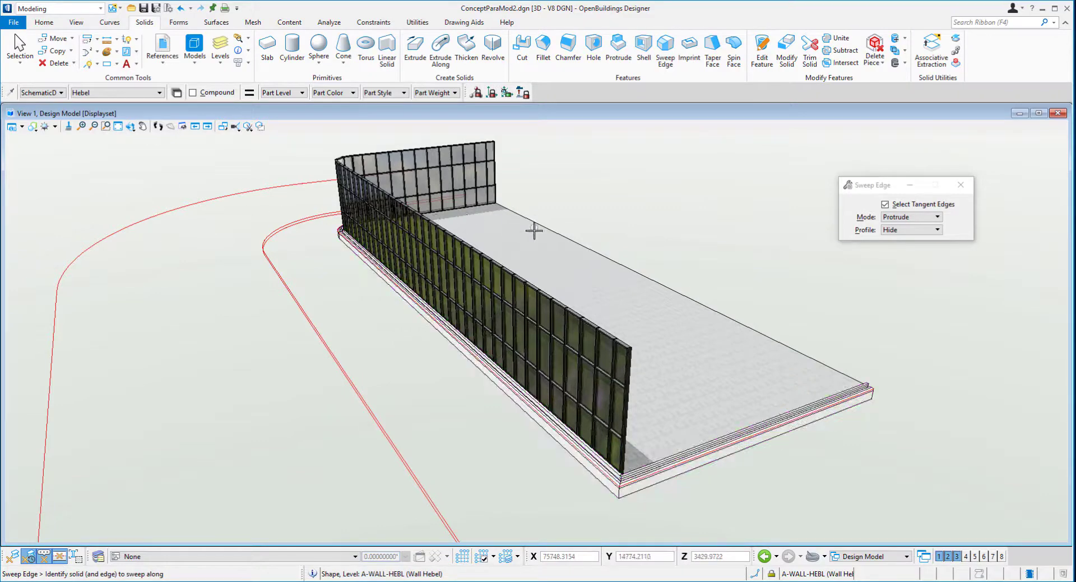
Examine the curb's cut end profile where it meets the slab edge and the curtain wall's end mullion
{"action": "scroll", "coordinate": [534, 230], "scroll_direction": "down", "scroll_amount": 2}
{"action": "middle_click_drag", "start_coordinate": [282, 222], "coordinate": [728, 236], "text": "shift"}
{"action": "middle_click_drag", "start_coordinate": [196, 251], "coordinate": [551, 300], "text": "shift"}
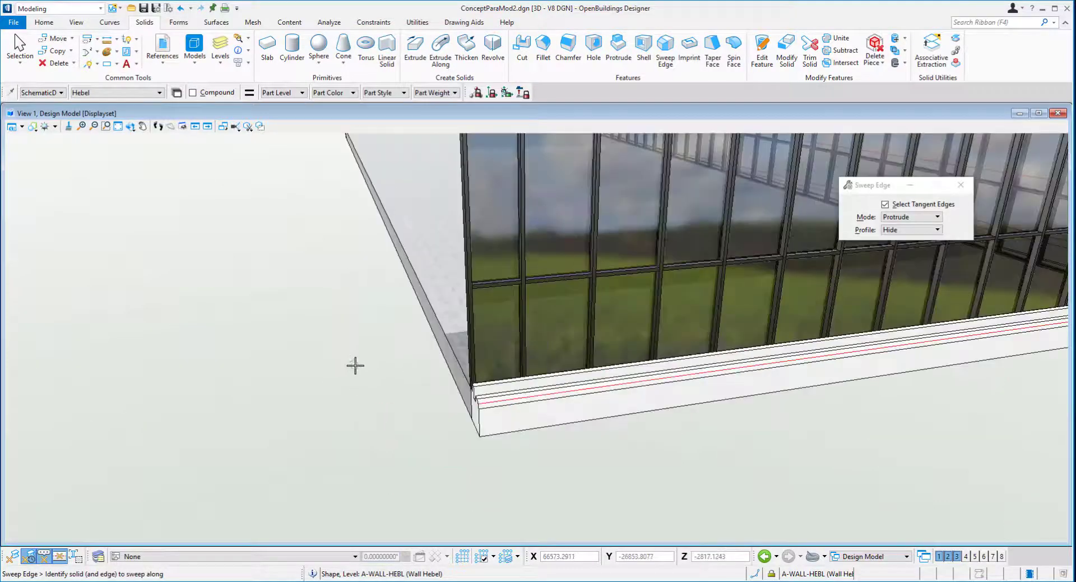
{"action": "middle_click_drag", "start_coordinate": [338, 363], "coordinate": [546, 383], "text": "shift"}
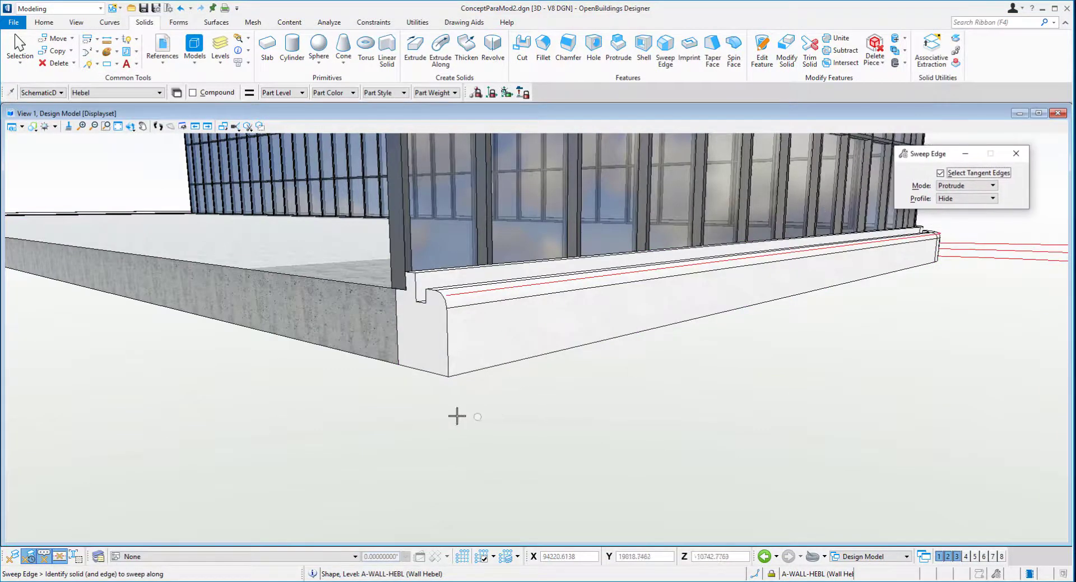
{"action": "middle_click_drag", "start_coordinate": [456, 416], "coordinate": [420, 399], "text": "shift"}
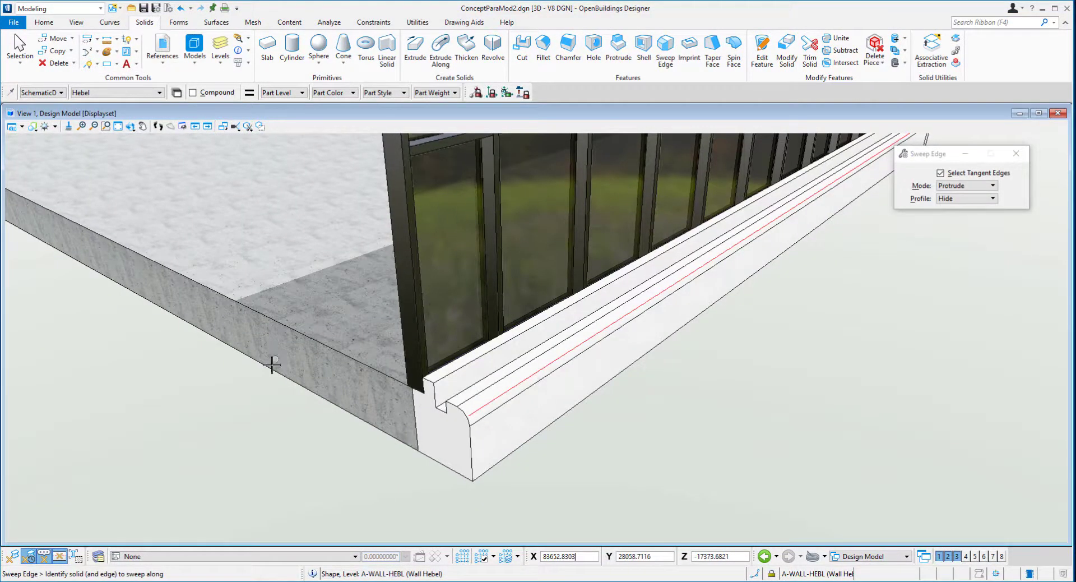